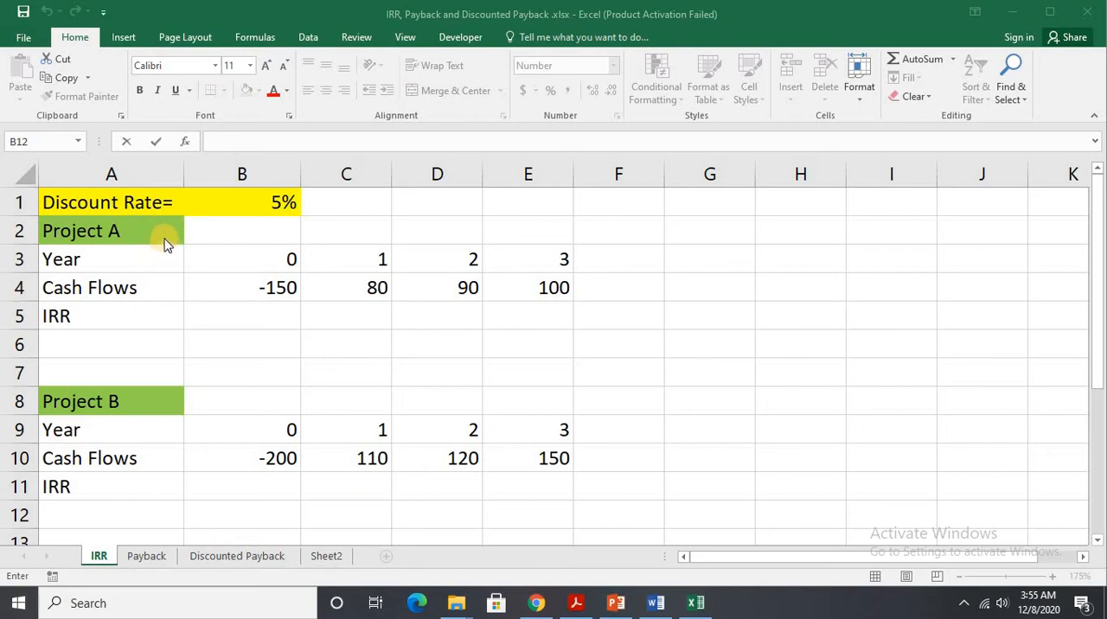
Review the yearly cash flows of Project A and Project B on the IRR sheet.
left_click(160, 230)
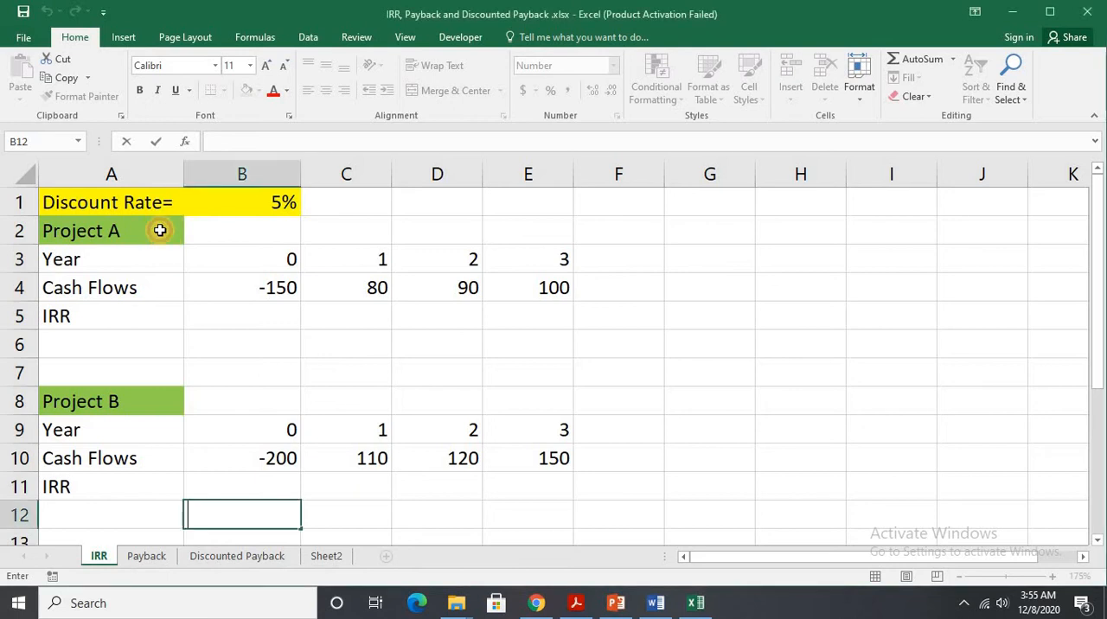
left_click(130, 391)
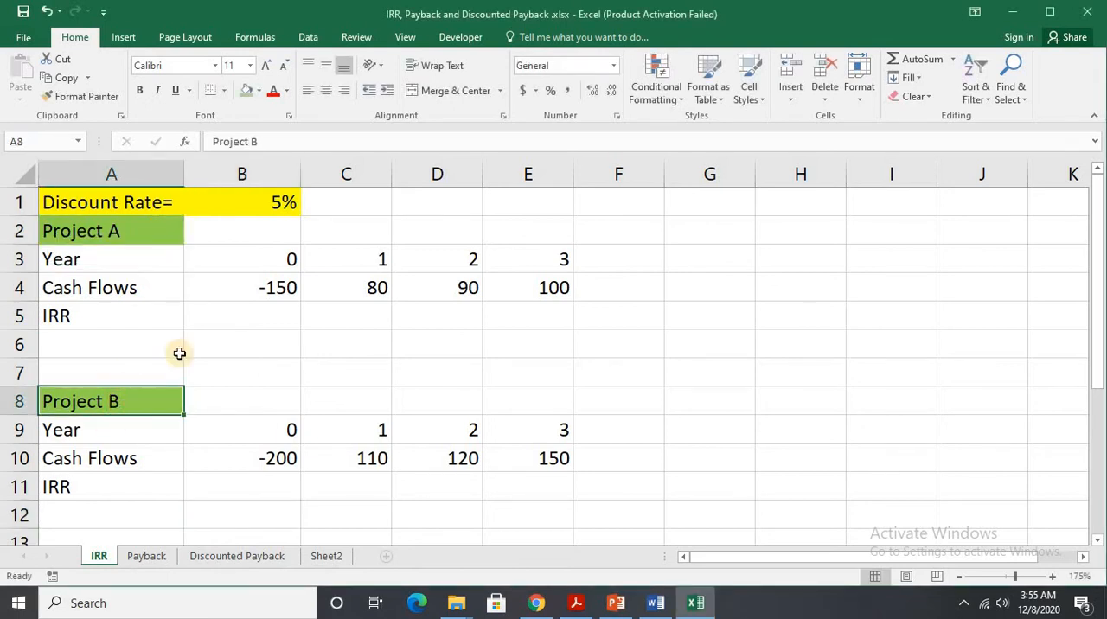
left_click(217, 286)
left_click_drag(419, 292, 517, 289)
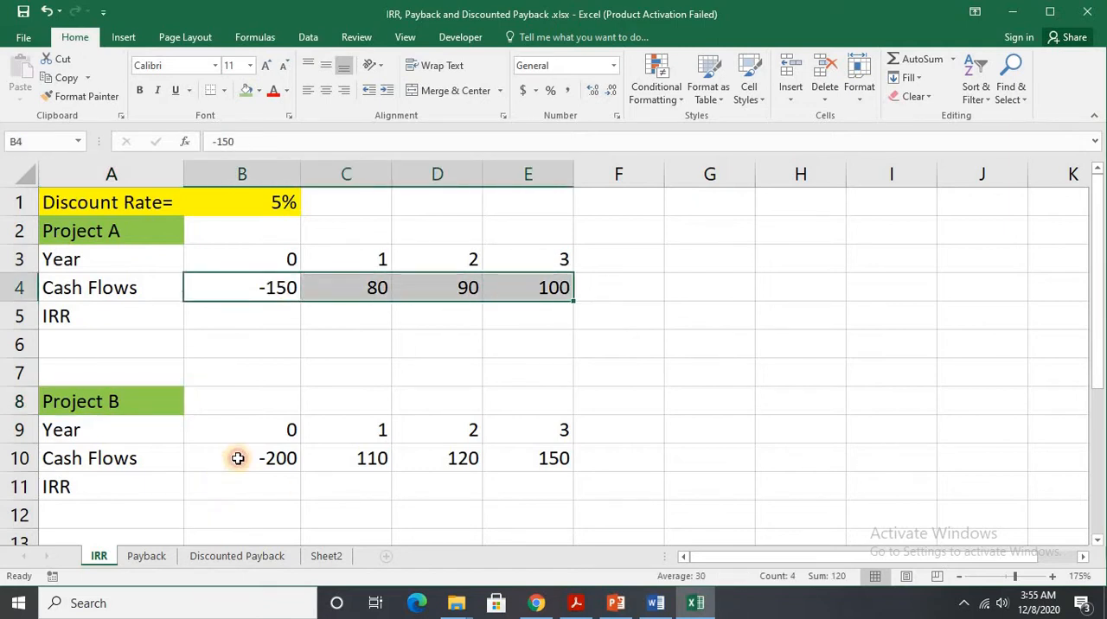
left_click_drag(234, 459, 536, 459)
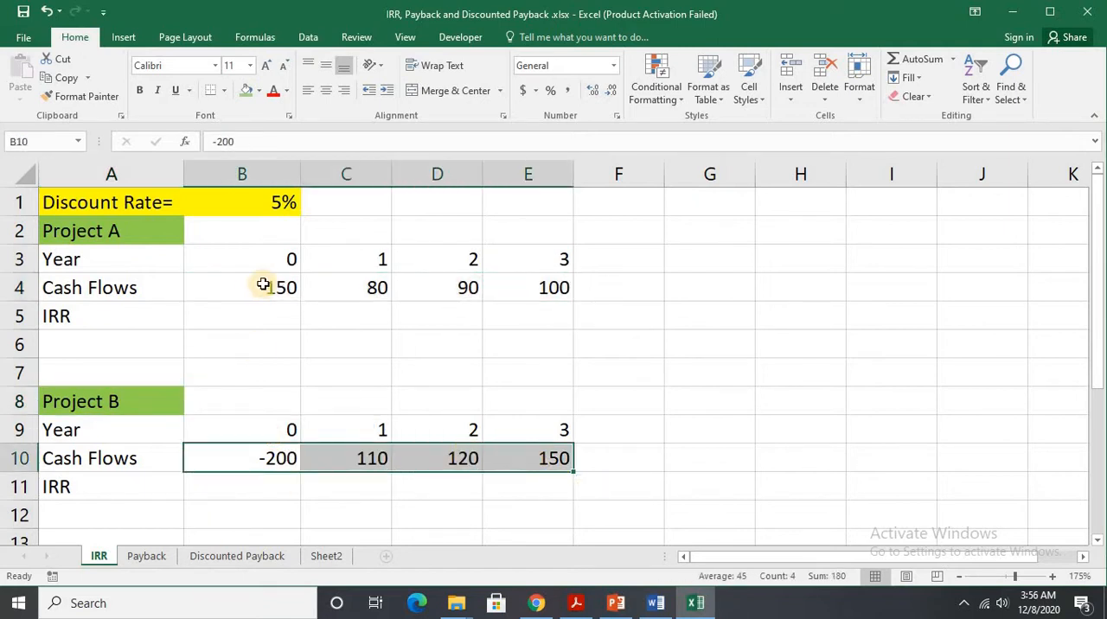
Calculate Project A's internal rate of return in B5 with =IRR(B4:E4).
left_click(277, 312)
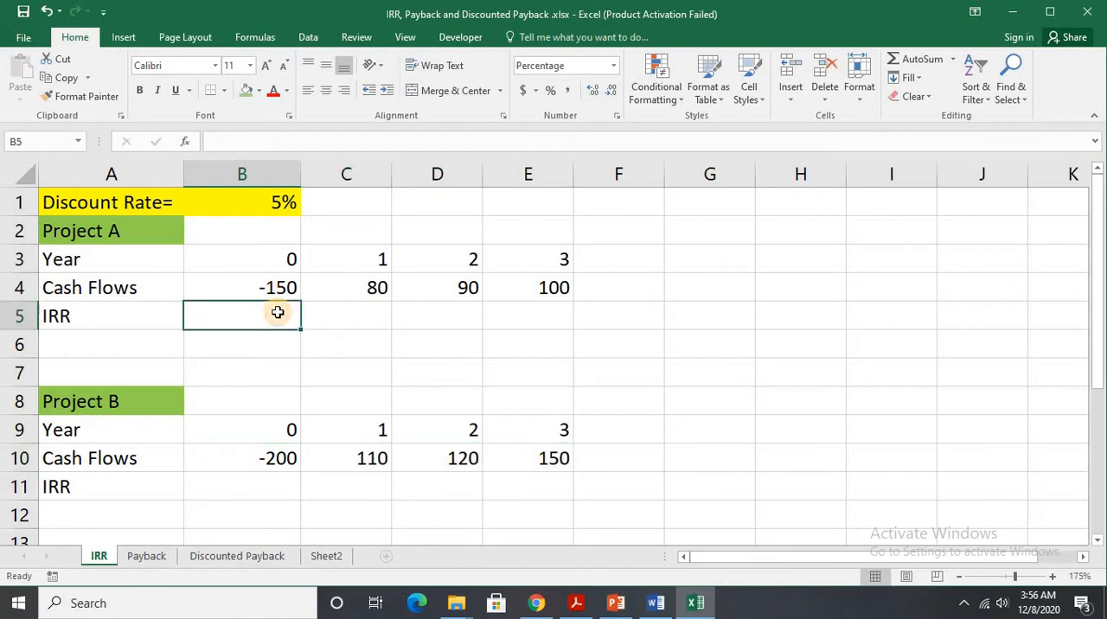
type("=I")
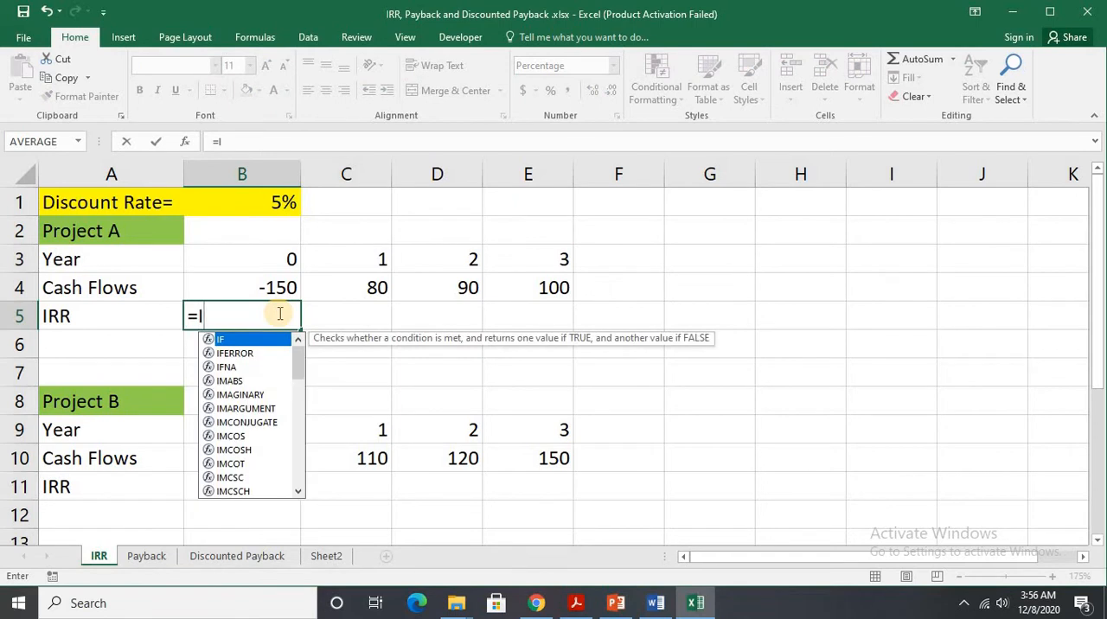
type("RR")
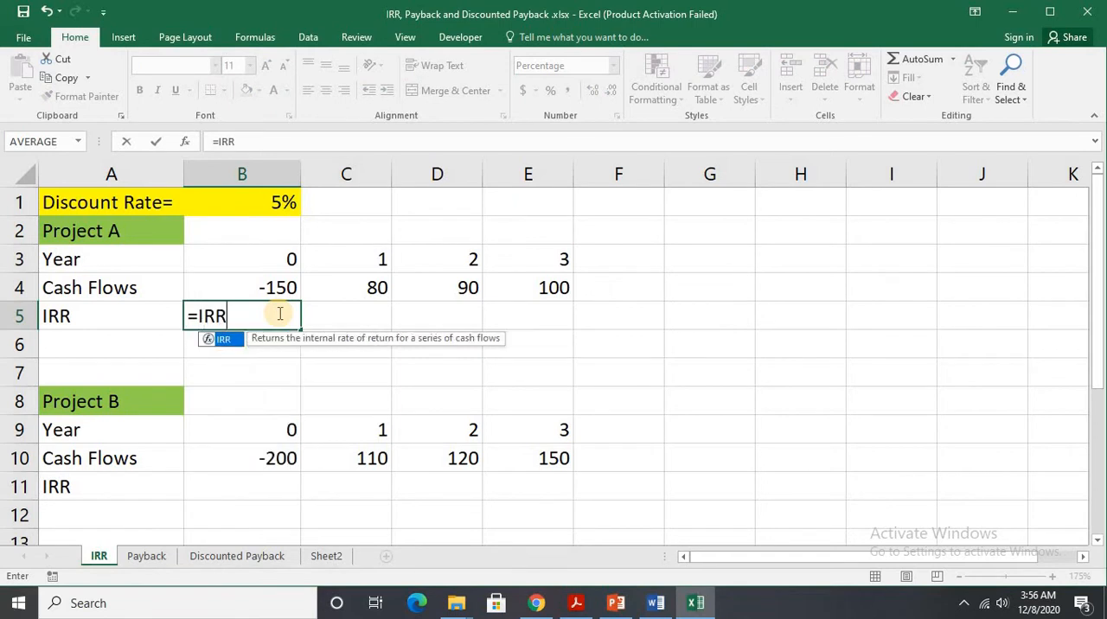
double_click(228, 346)
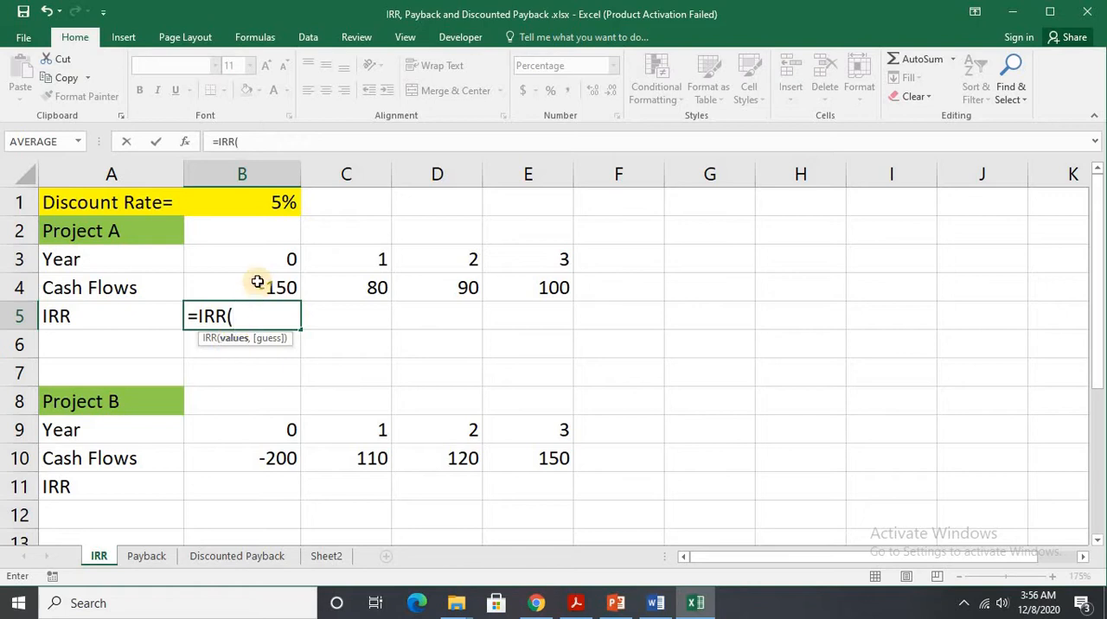
left_click_drag(257, 282, 530, 277)
type(")")
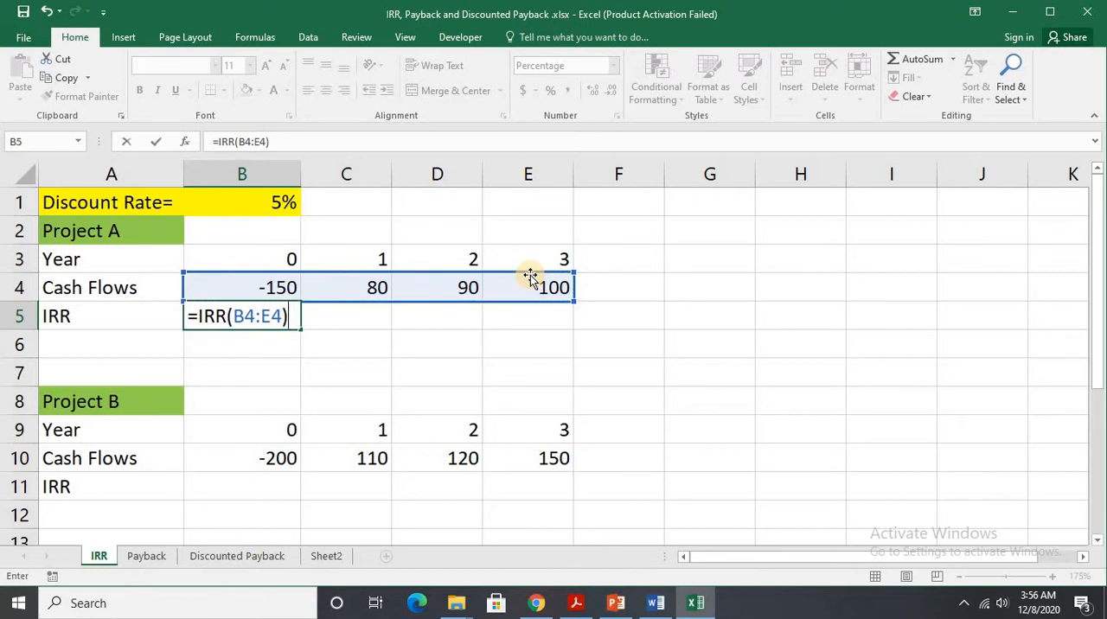
key("Return")
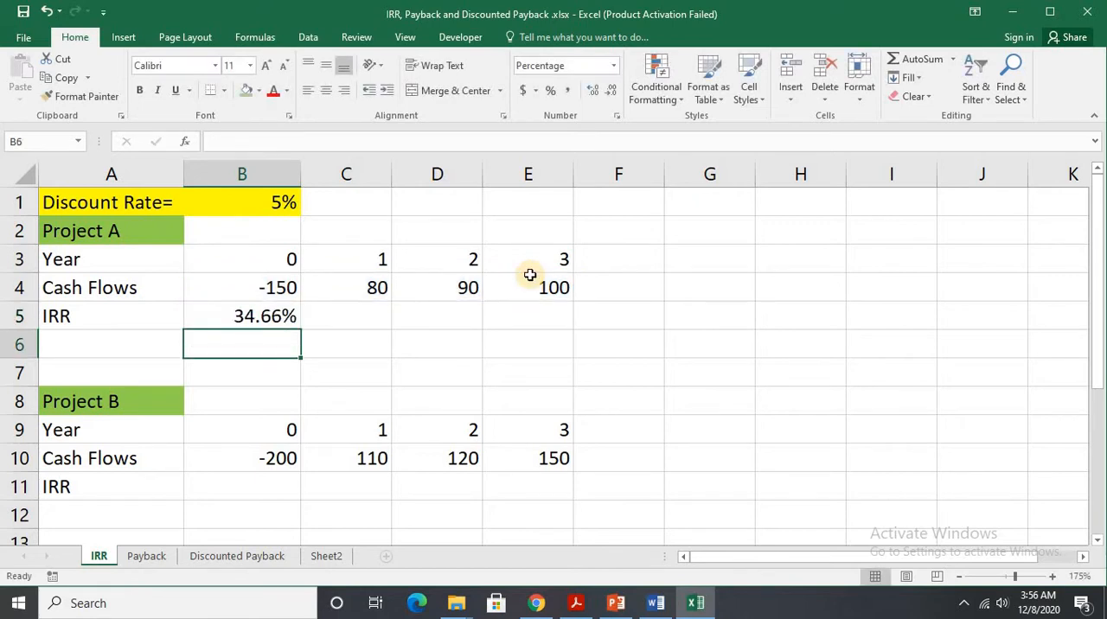
Calculate Project B's internal rate of return in B11 with =IRR(B10:E10).
left_click(263, 482)
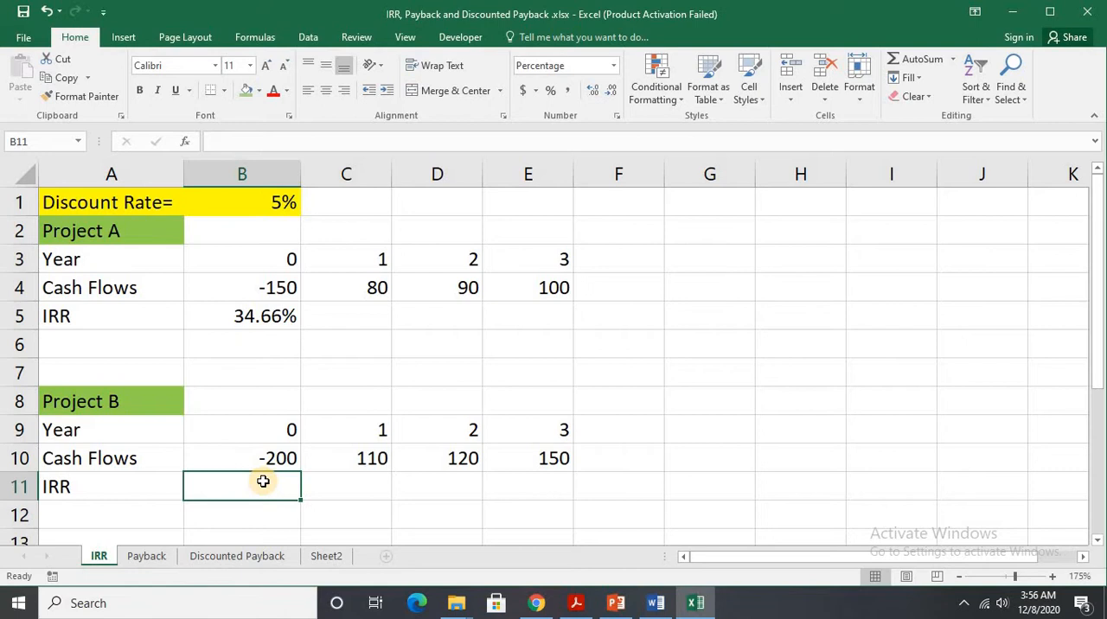
type("=")
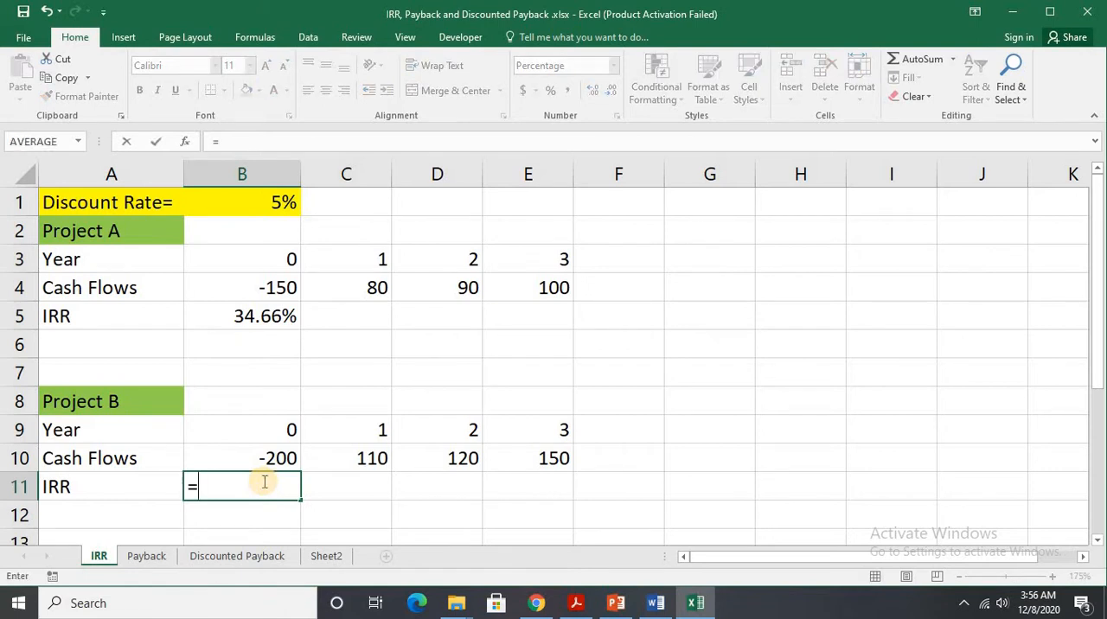
type("IRRR")
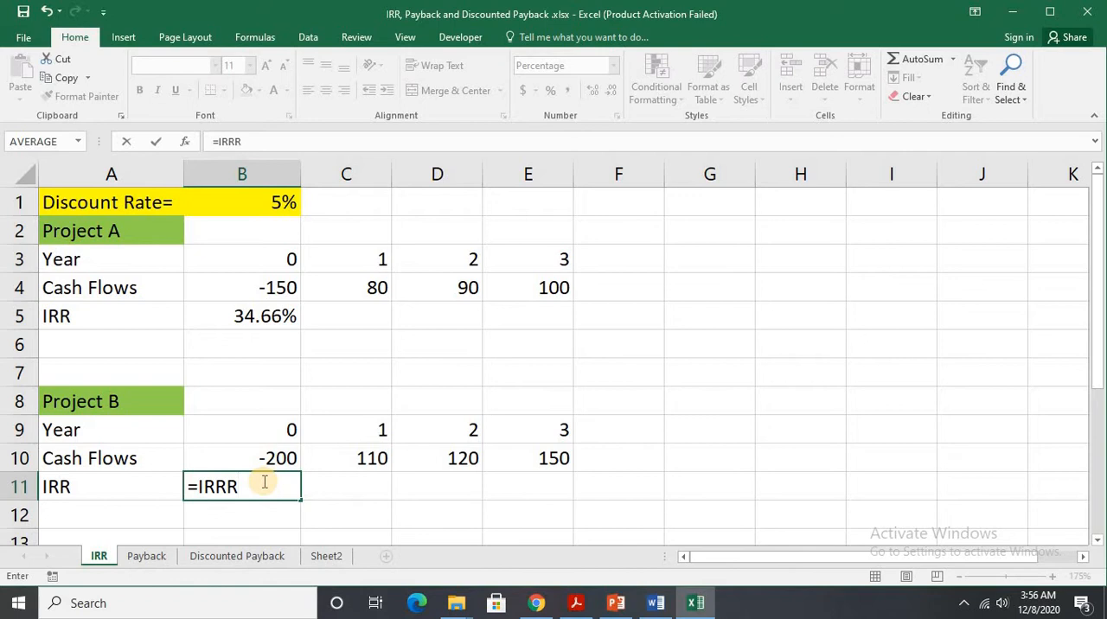
key("BackSpace")
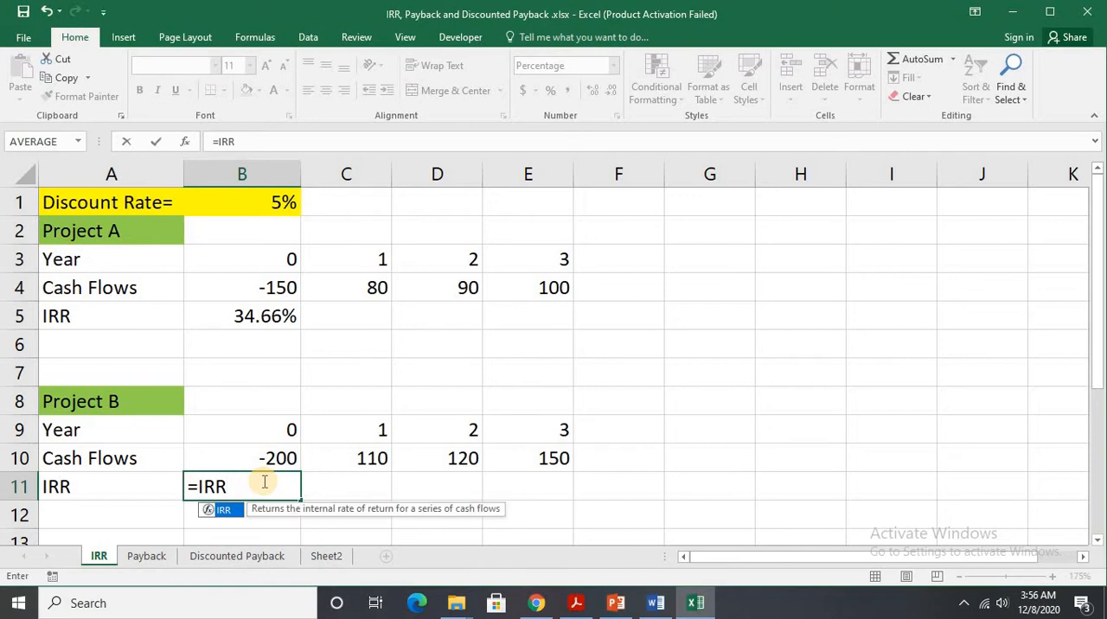
double_click(222, 511)
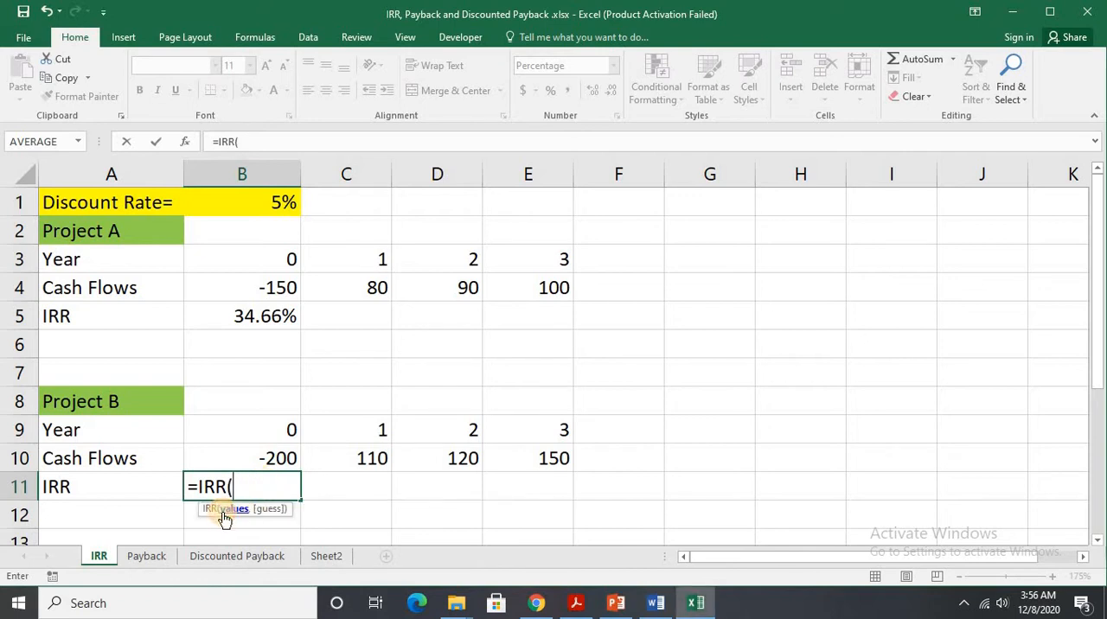
left_click_drag(250, 462, 538, 458)
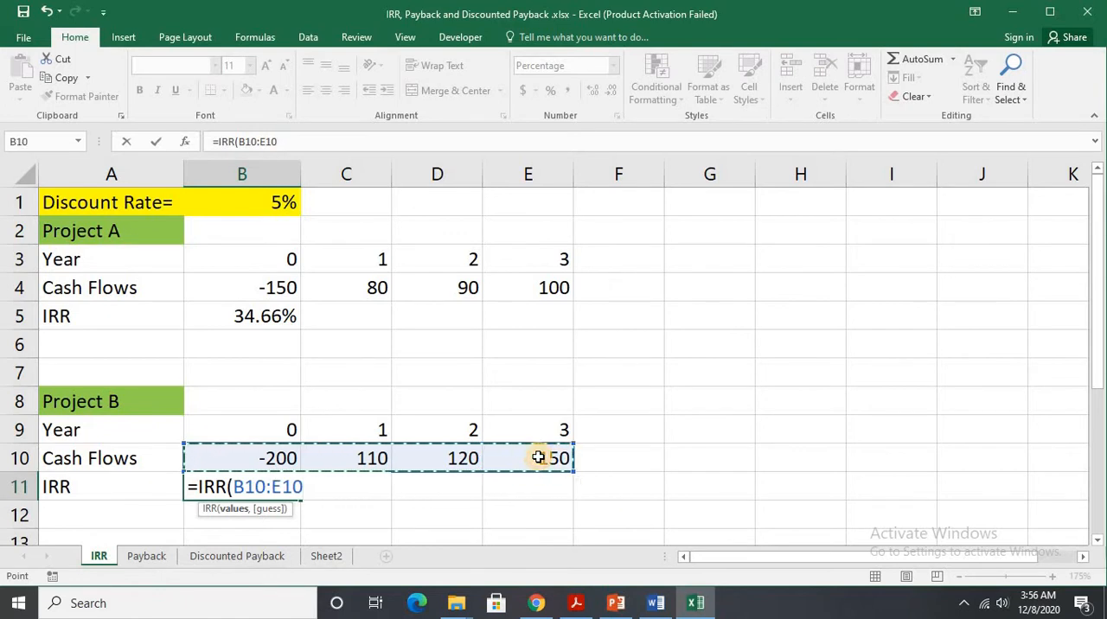
type(")")
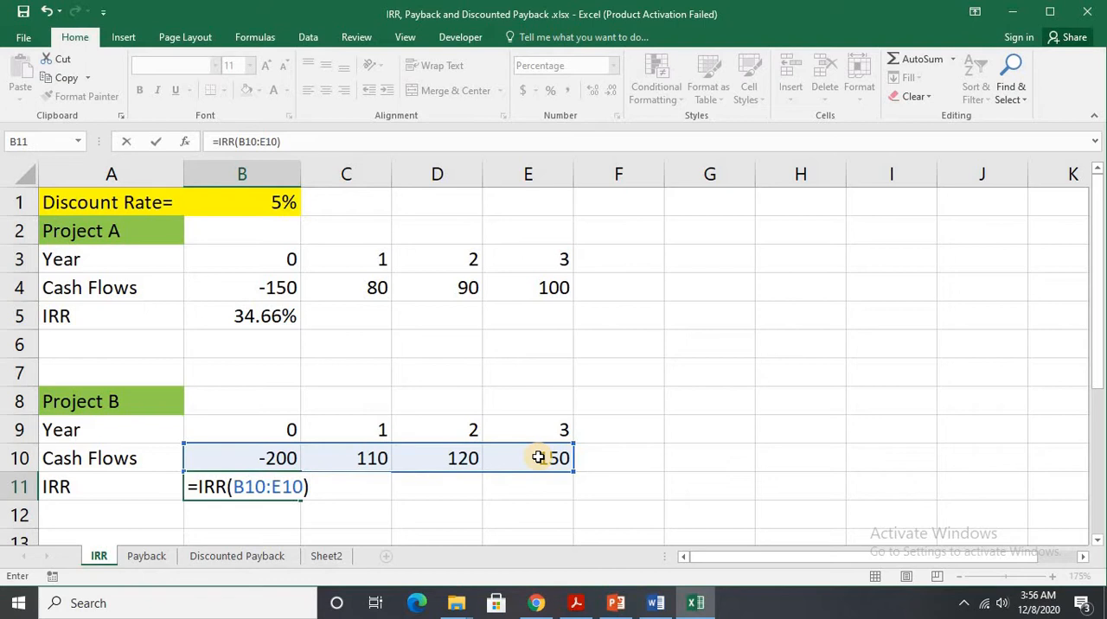
key("Return")
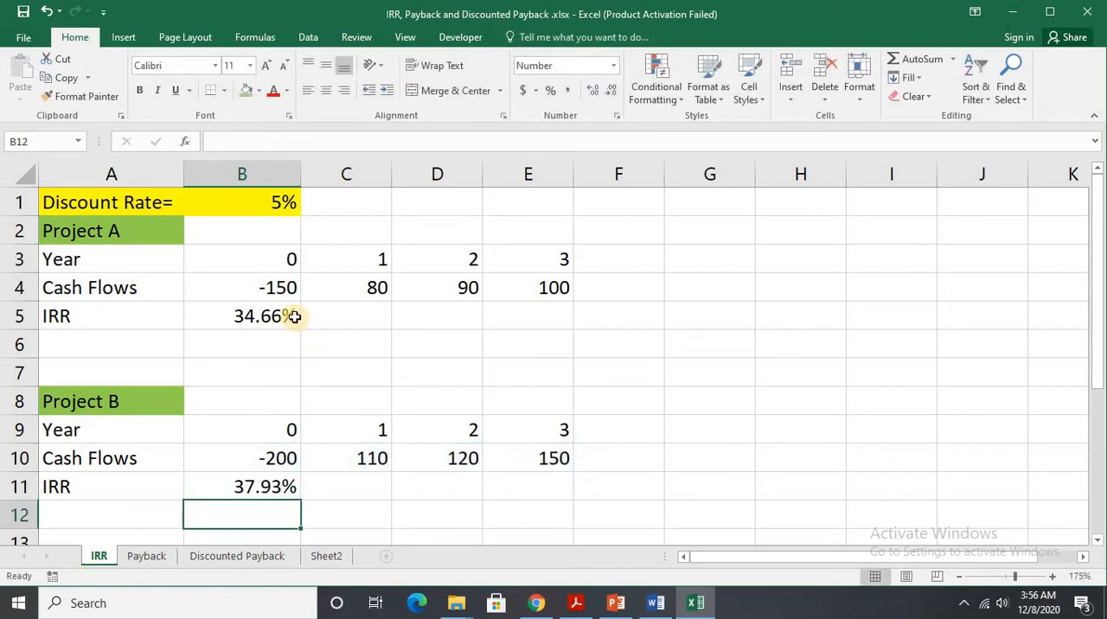
Compare the IRR of both projects with each other and with the discount rate in B1.
left_click(299, 489)
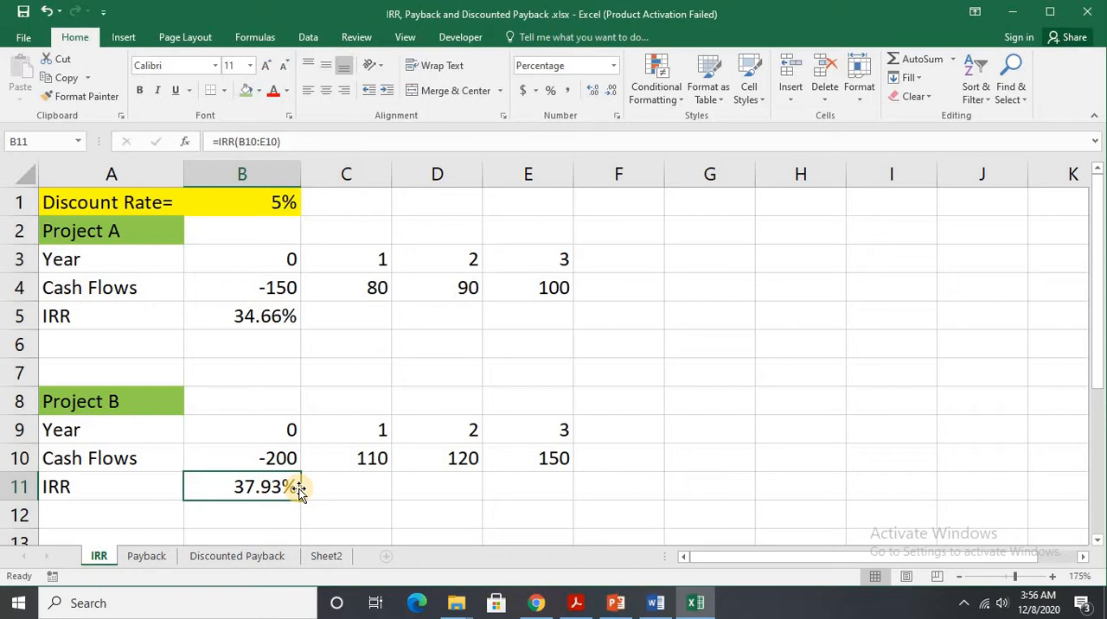
left_click(286, 204)
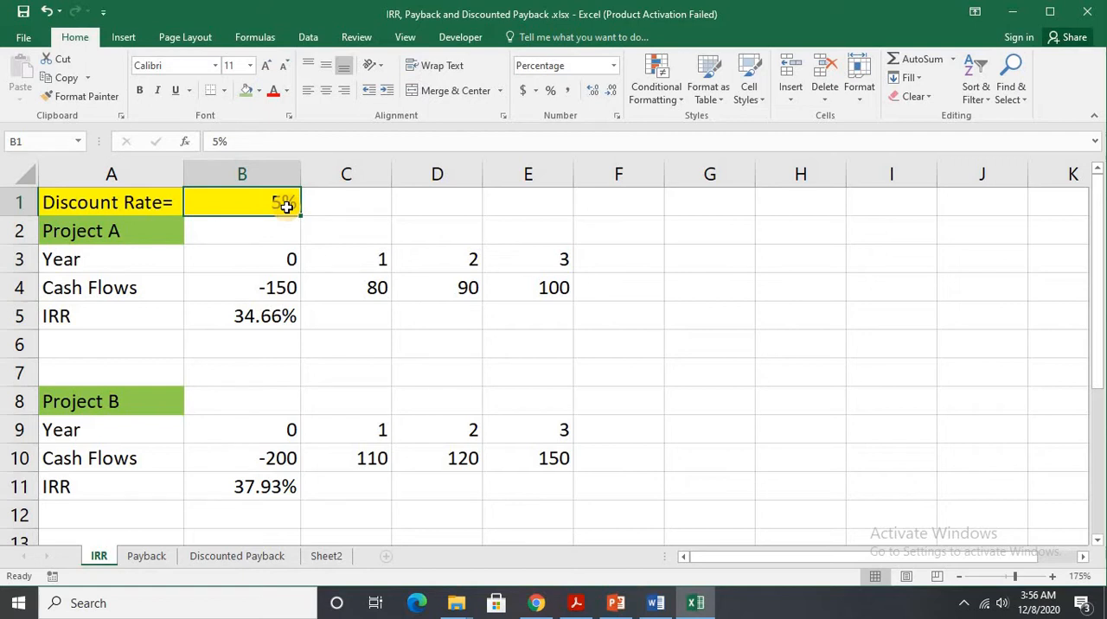
left_click(256, 318)
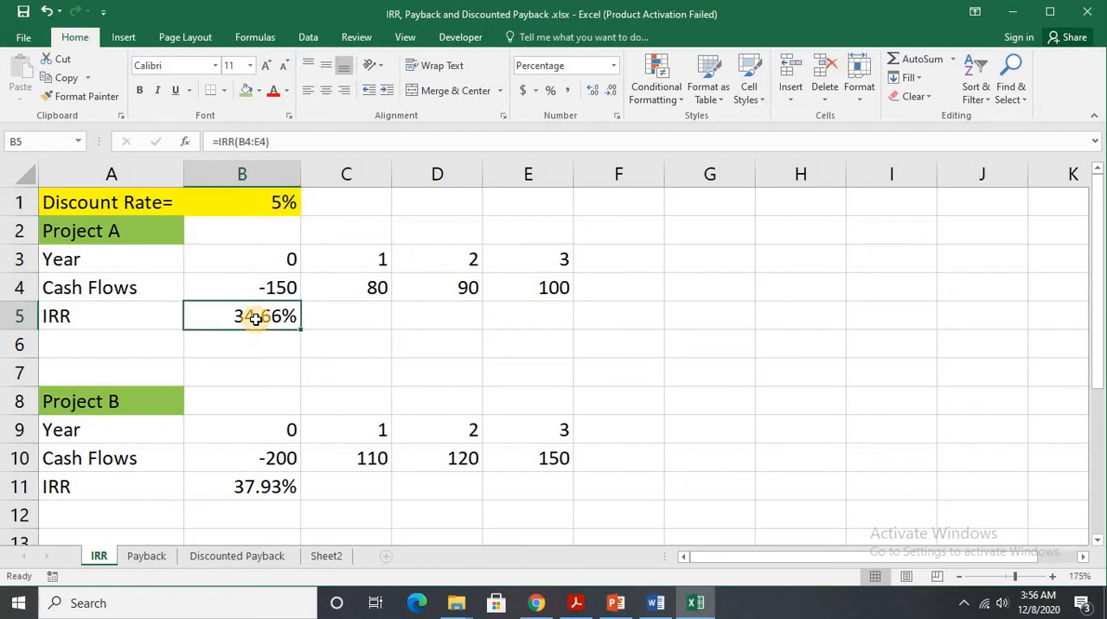
left_click(291, 486)
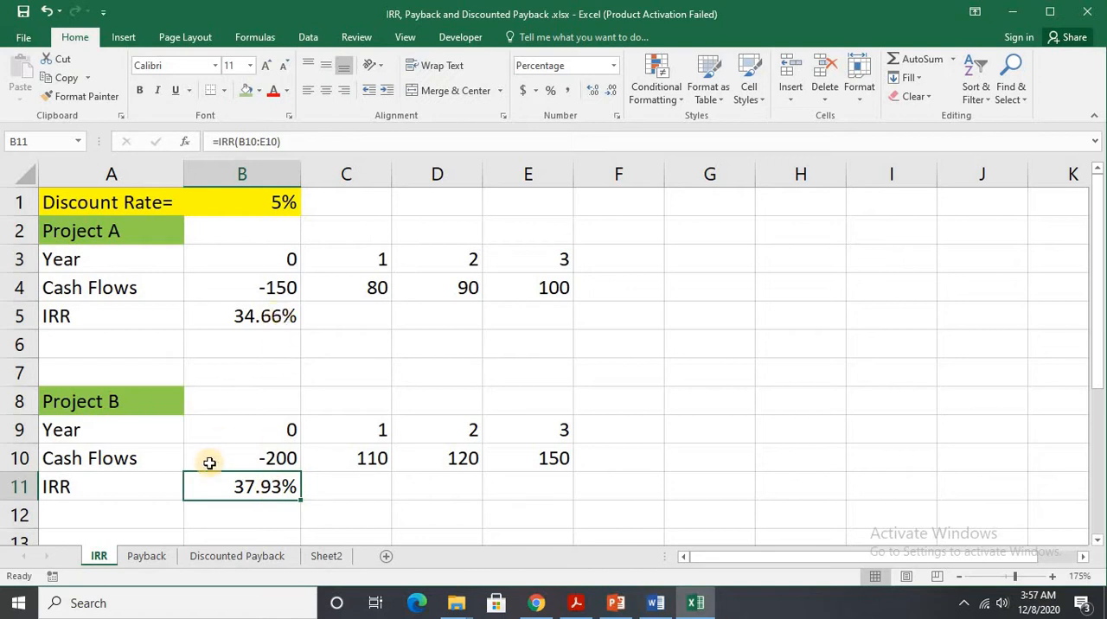
Switch to the Payback sheet and review the maximum acceptable payback and Project A's rows.
left_click(143, 558)
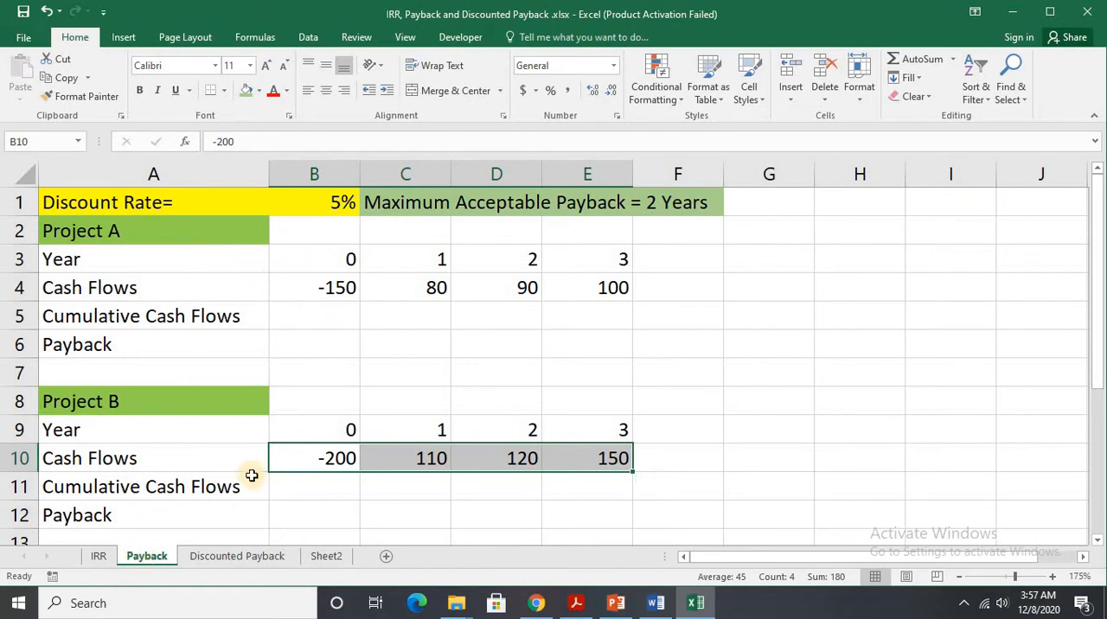
left_click(500, 200)
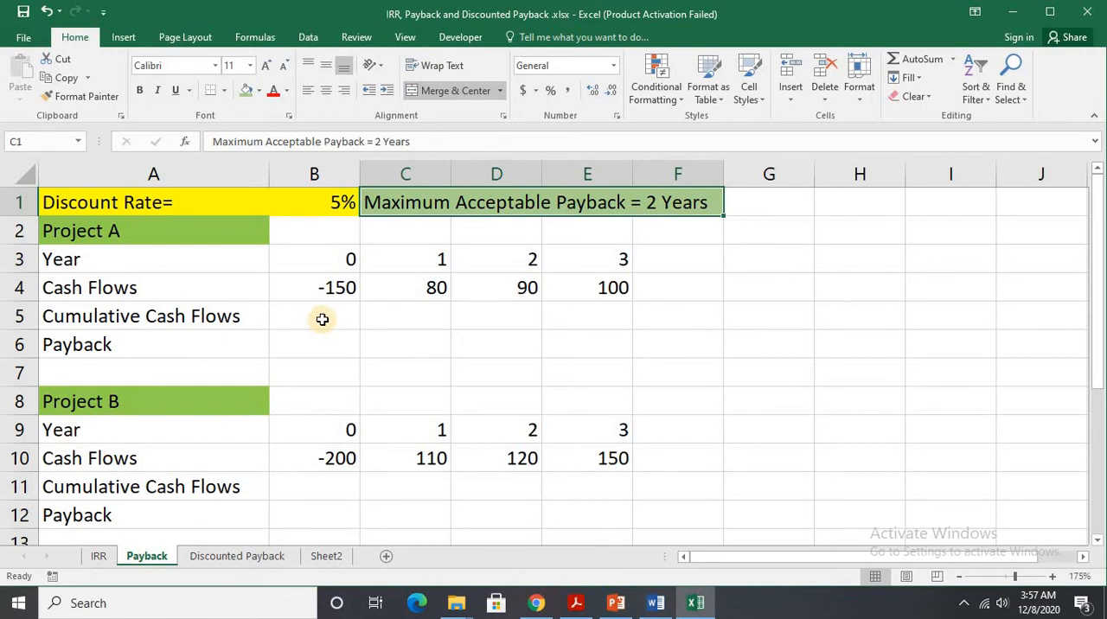
left_click(142, 261)
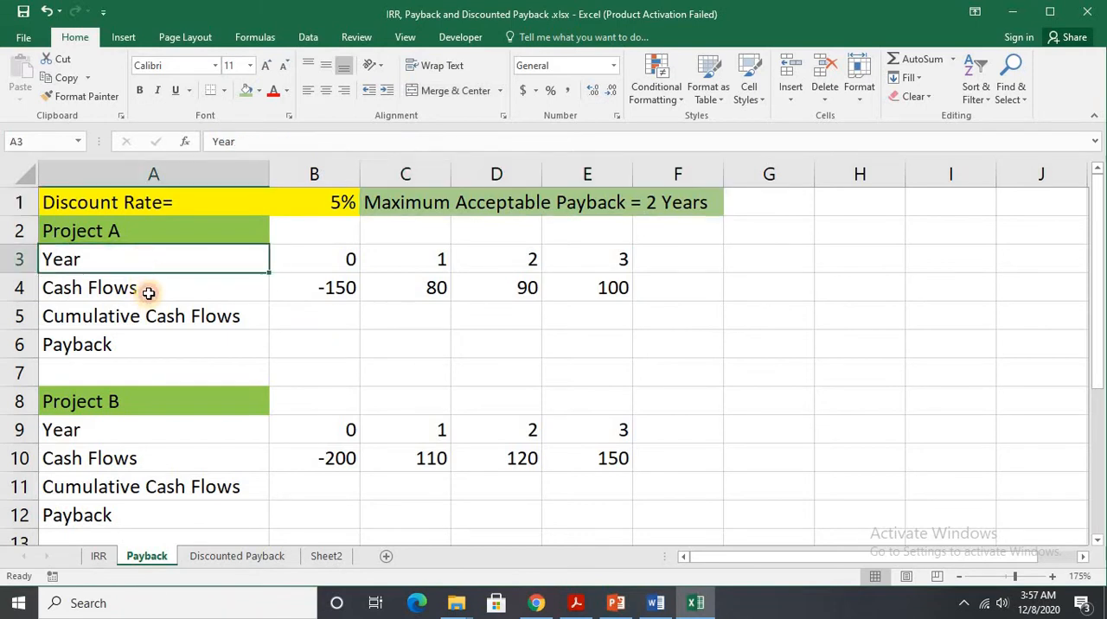
left_click(147, 289)
left_click_drag(303, 287, 595, 286)
left_click(161, 320)
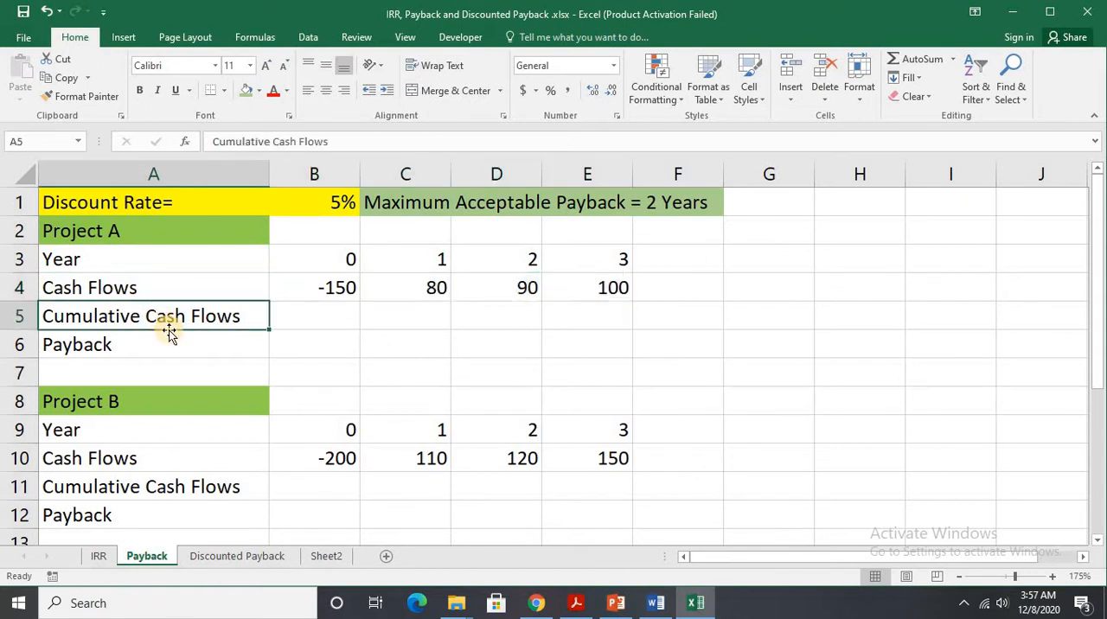
left_click(168, 345)
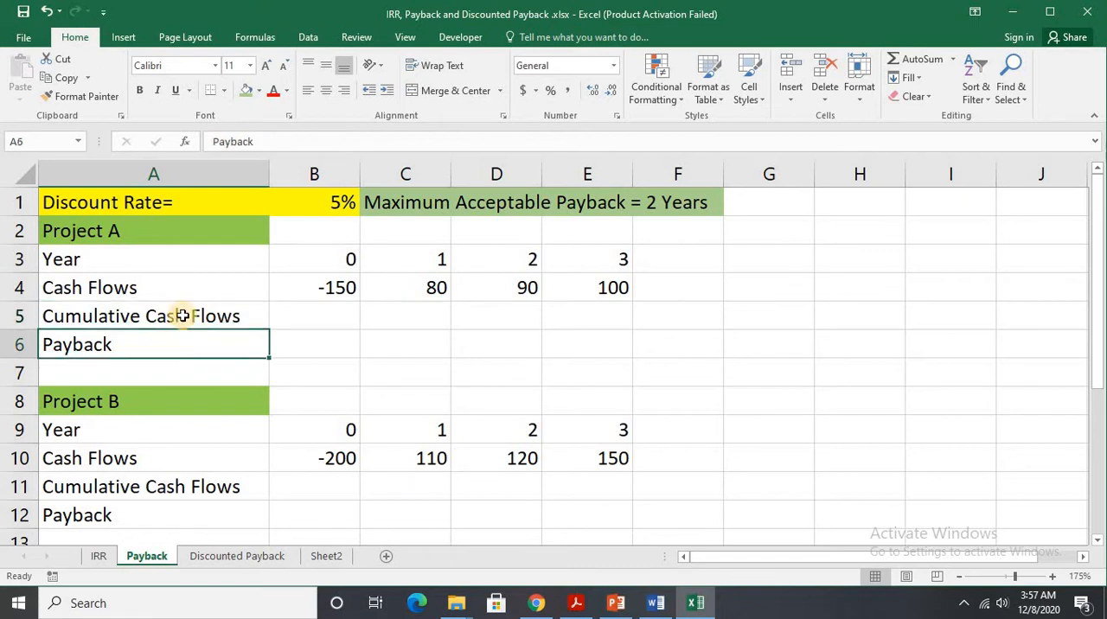
Fill Project A's year 0 cumulative cash flow in B5 with the formula =B4.
left_click(320, 307)
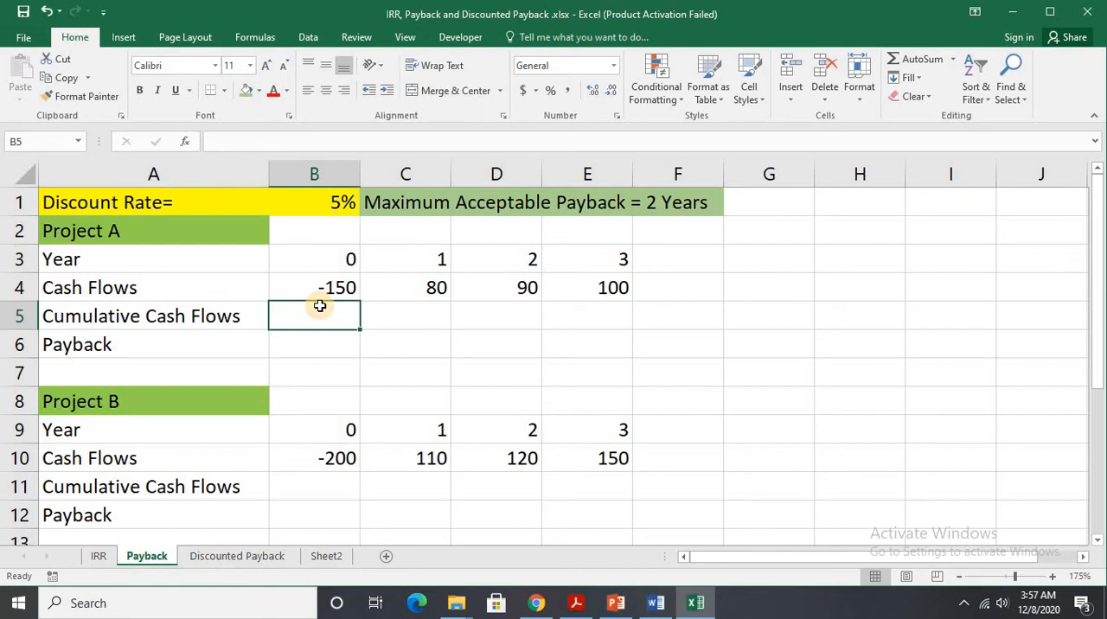
type("=")
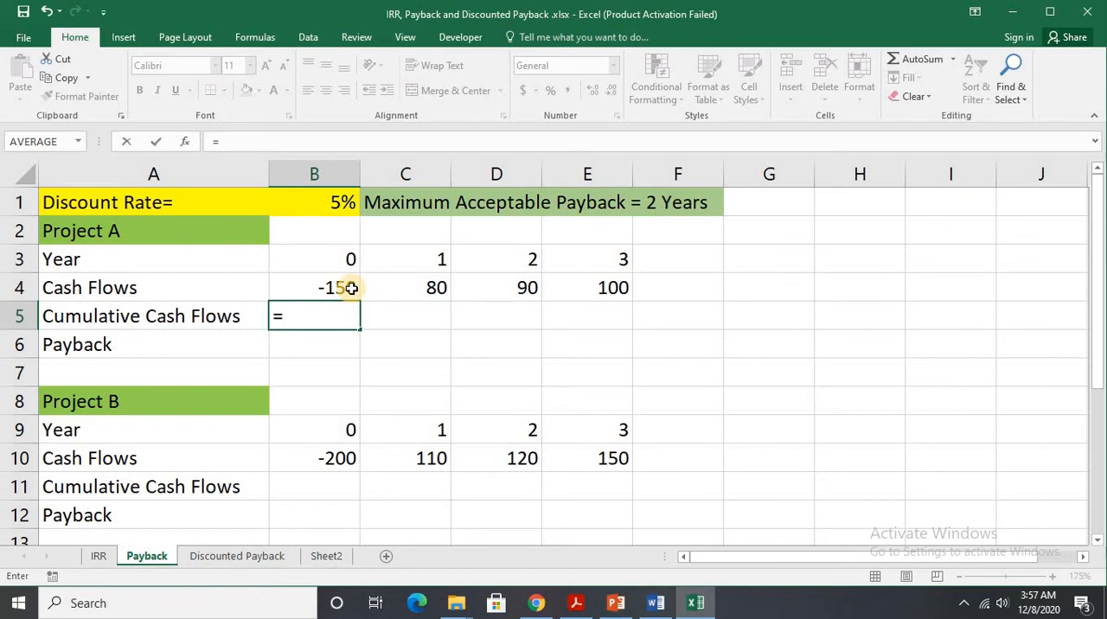
left_click(351, 289)
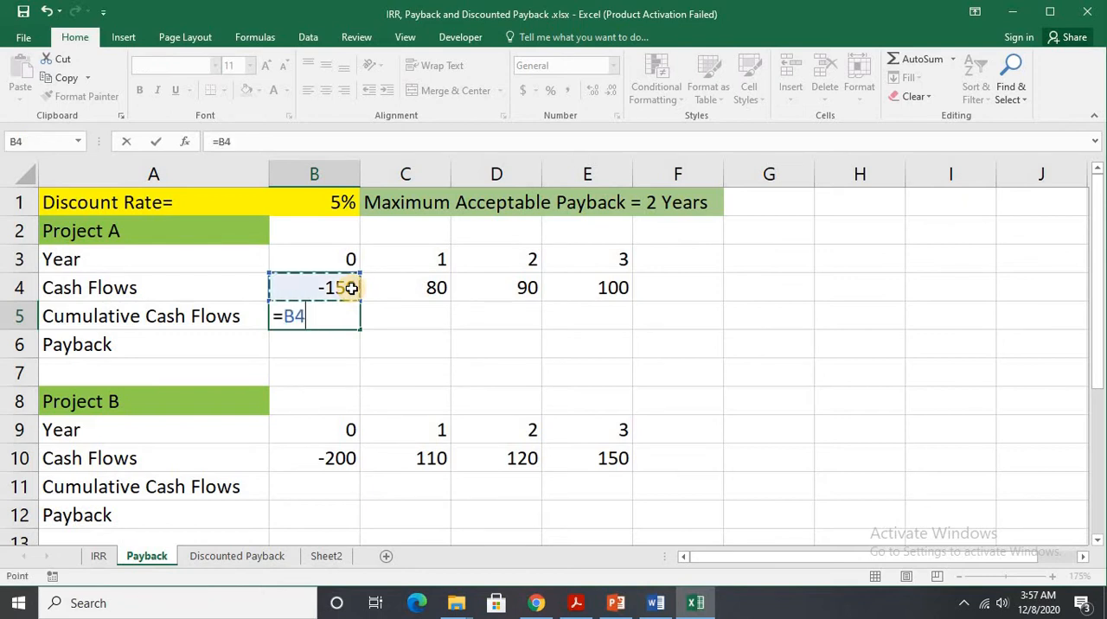
key("Return")
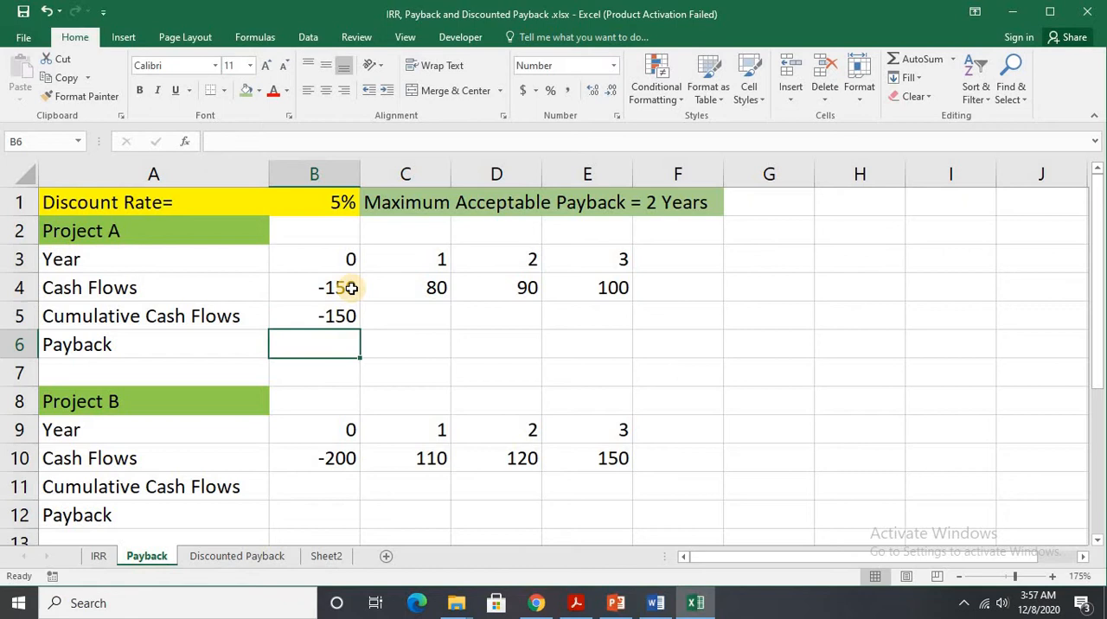
Calculate Project A's year 1 cumulative cash flow in C5 with =B5+C4 and extend the formula across to E5.
left_click(382, 322)
type("=")
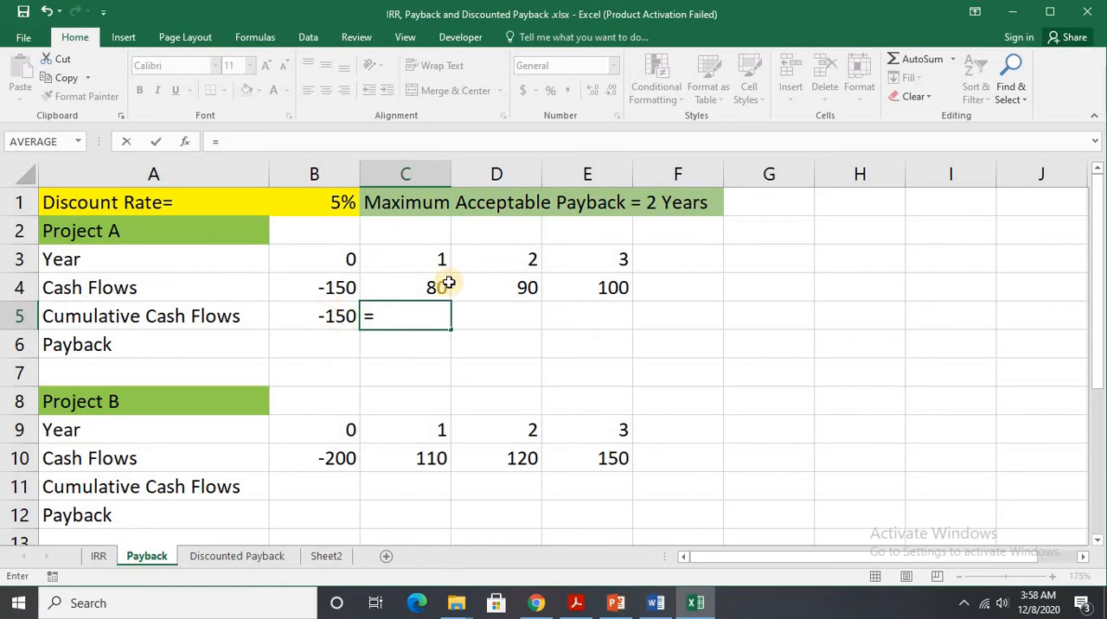
left_click(340, 318)
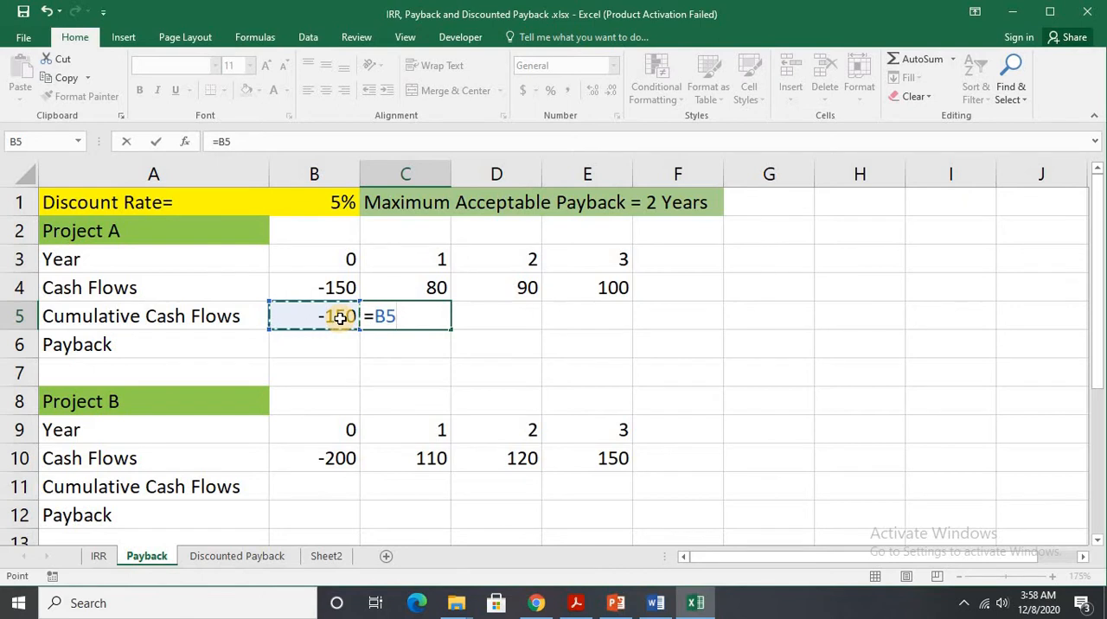
type("+")
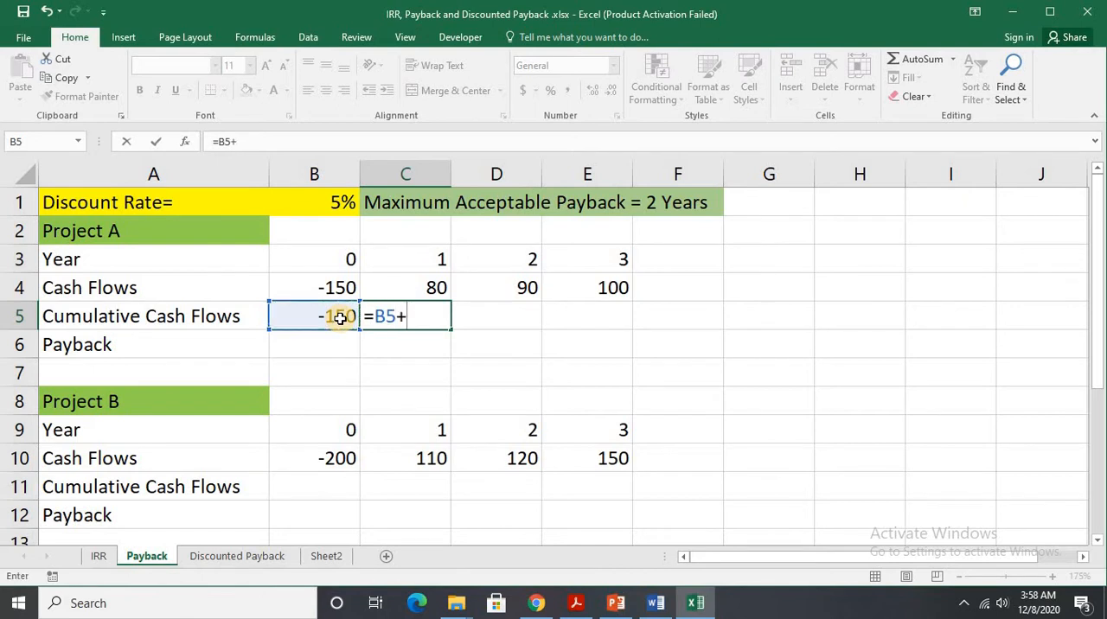
left_click(436, 287)
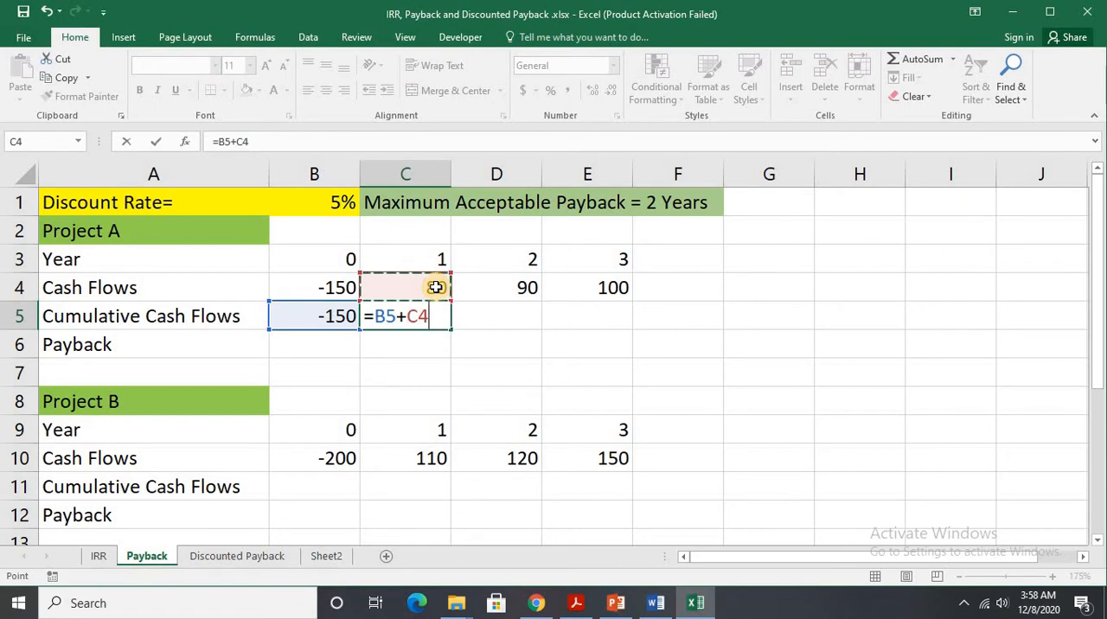
key("Return")
left_click(435, 315)
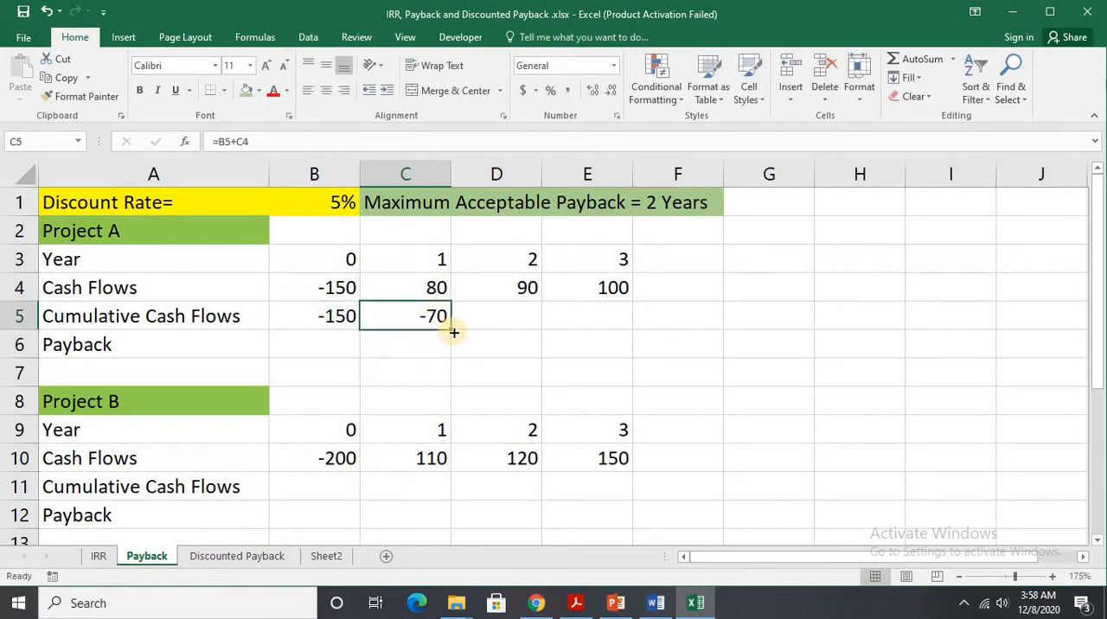
left_click_drag(453, 332, 586, 332)
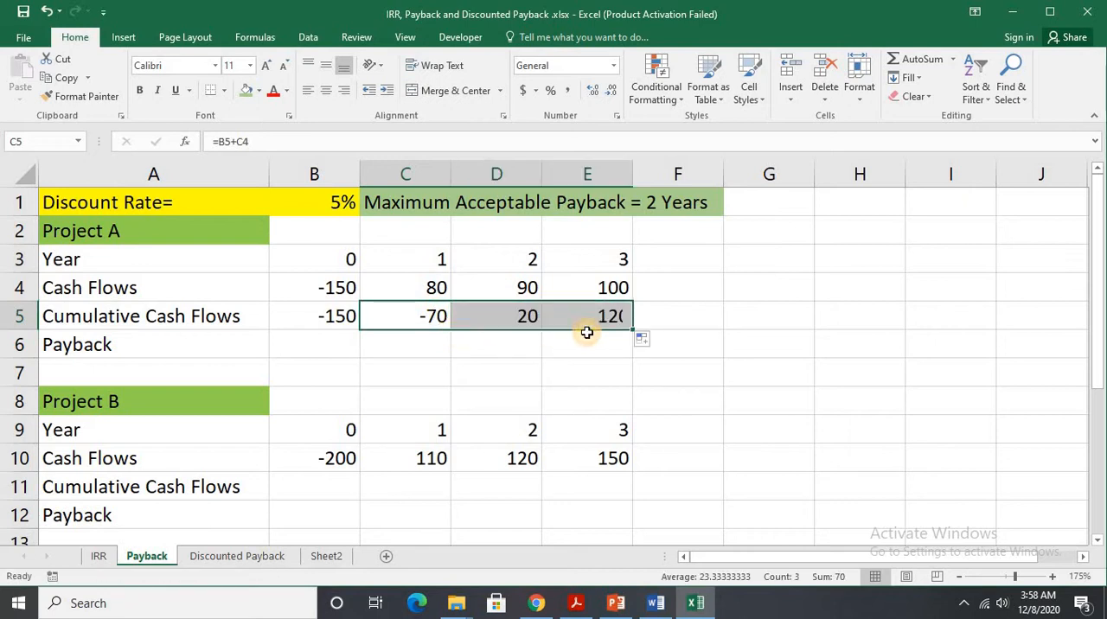
left_click(471, 320)
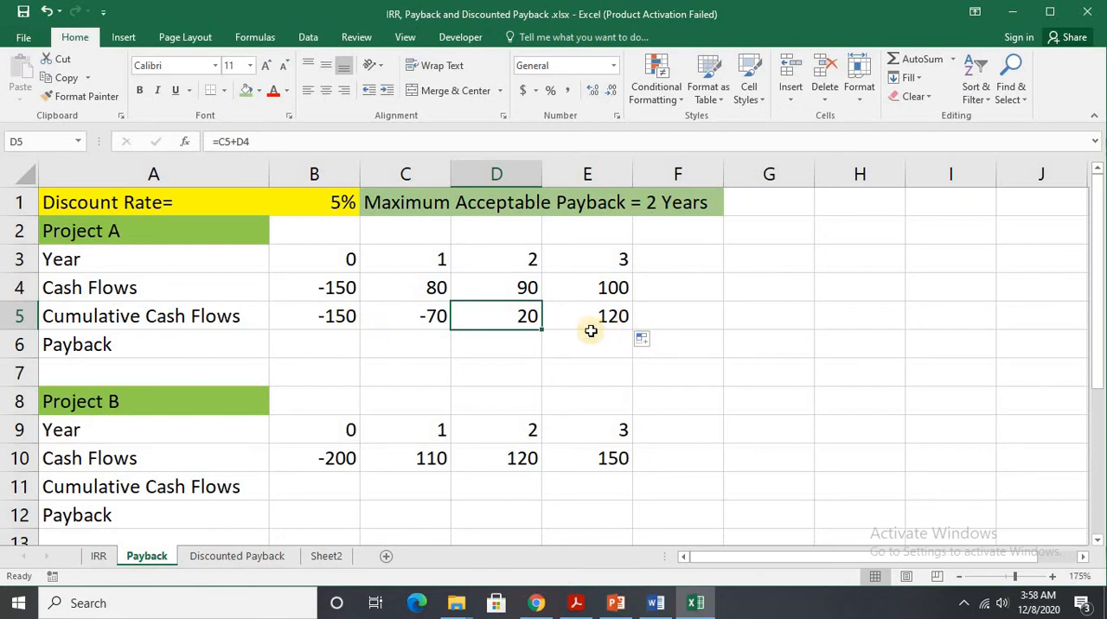
Calculate Project A's payback period in B6 with the formula =1+(70/90).
left_click(325, 341)
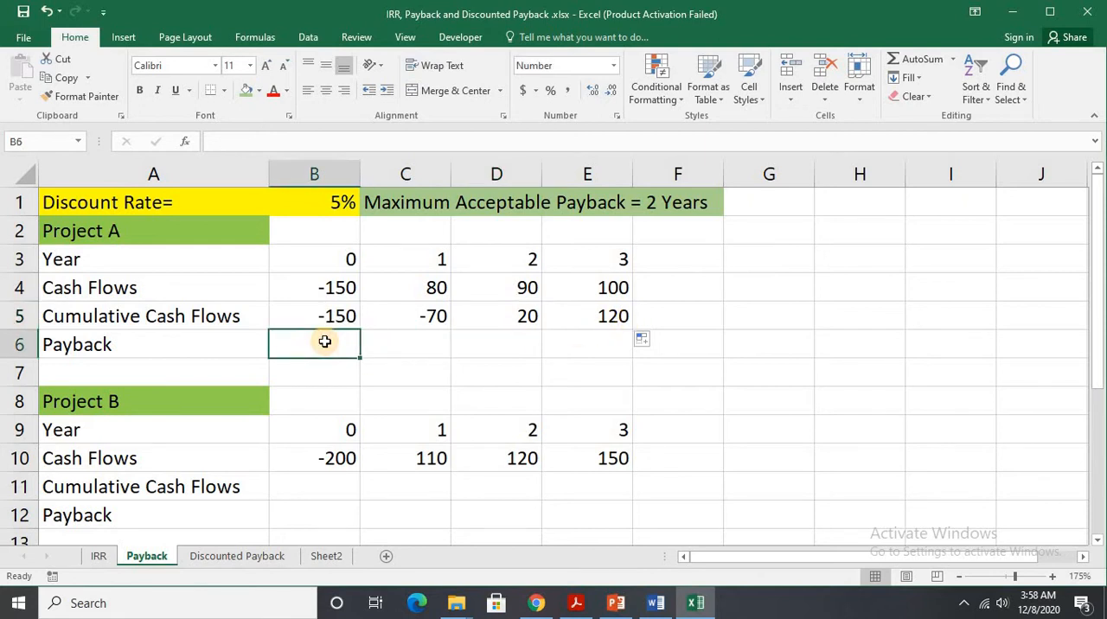
type("=")
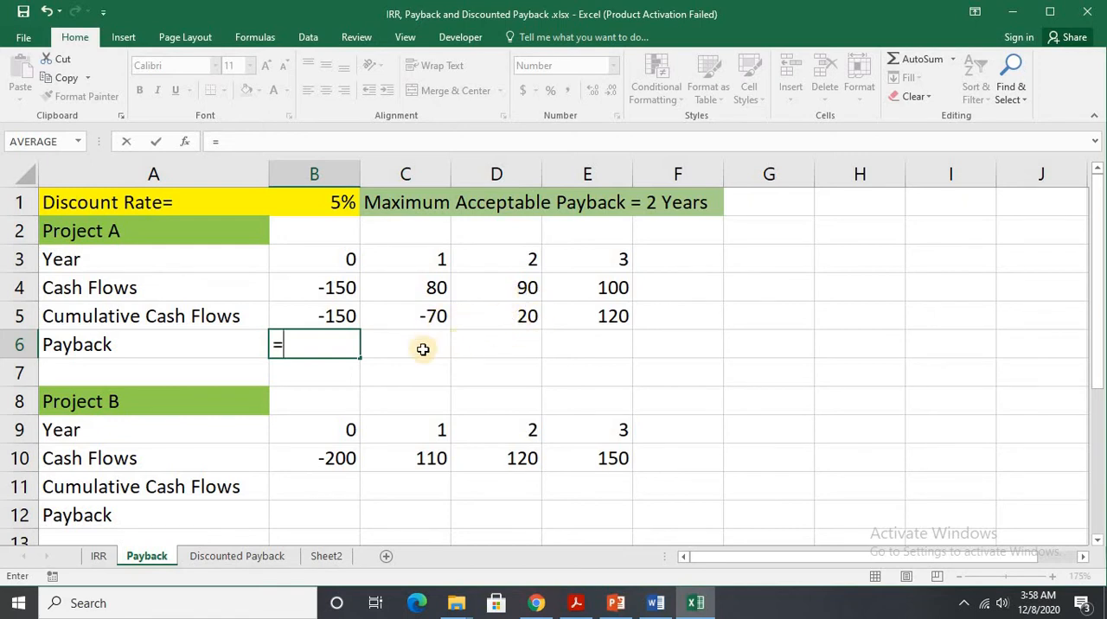
type("1=")
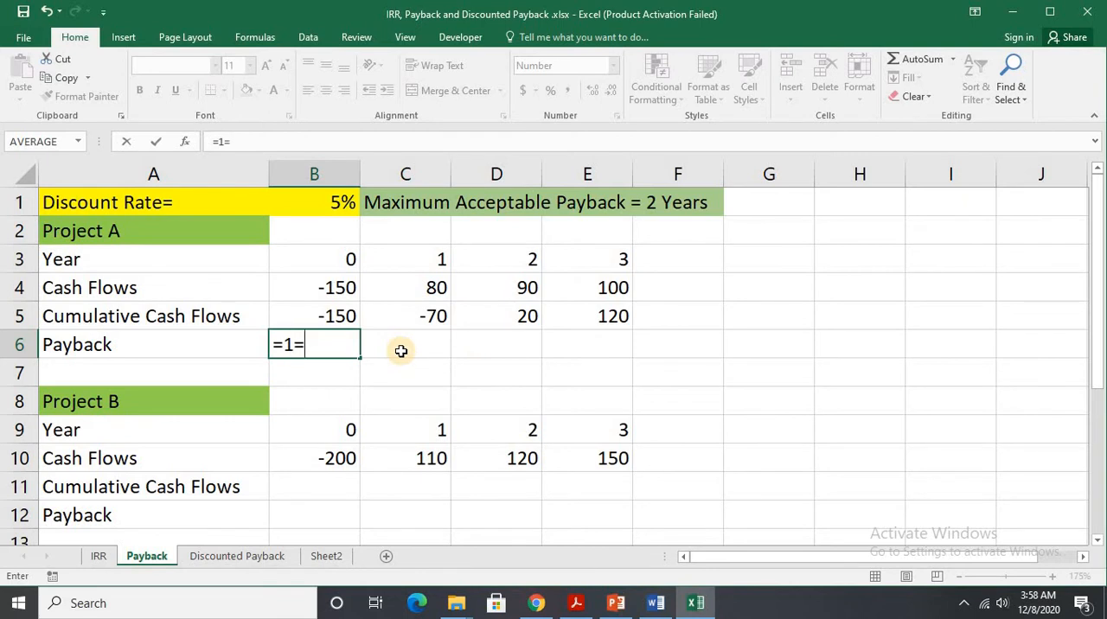
key("BackSpace")
type("+(")
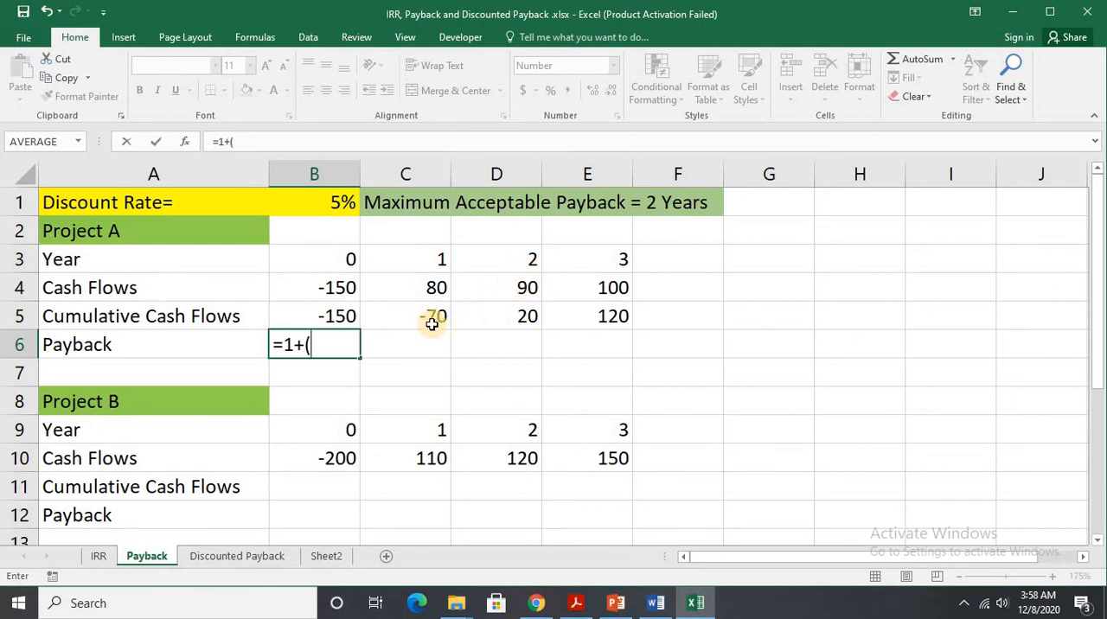
type("70/")
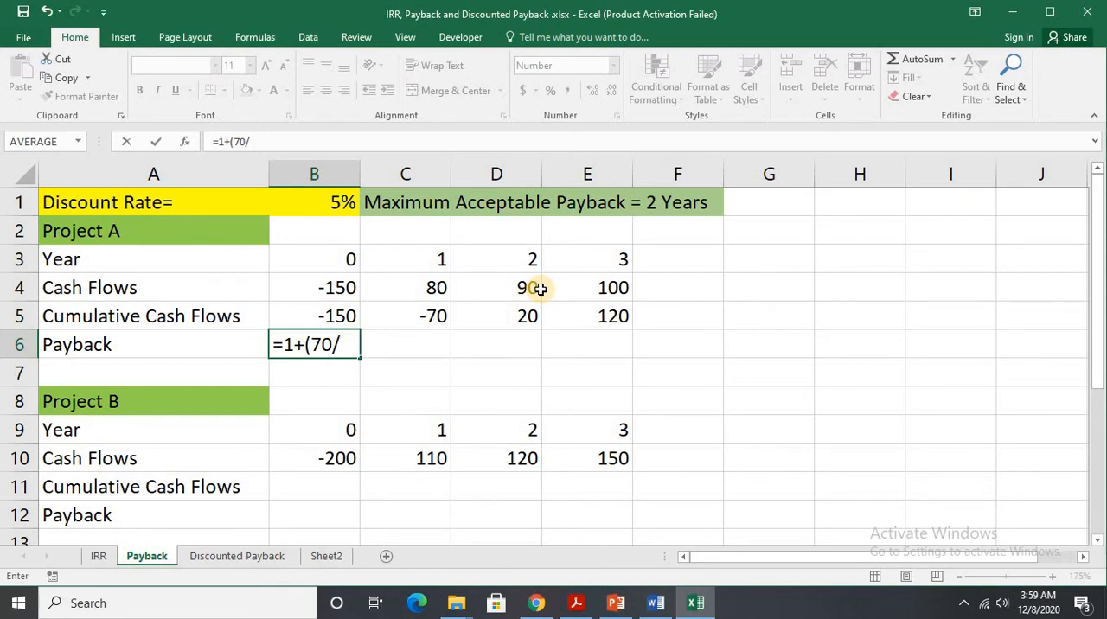
type("90")
type(")")
key("Return")
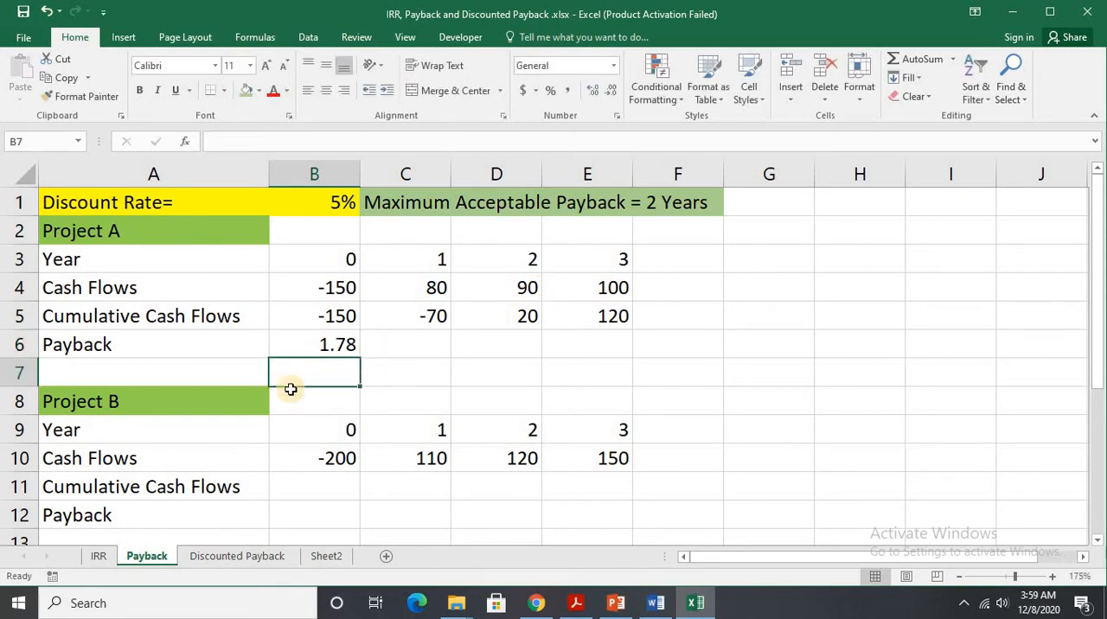
left_click(348, 342)
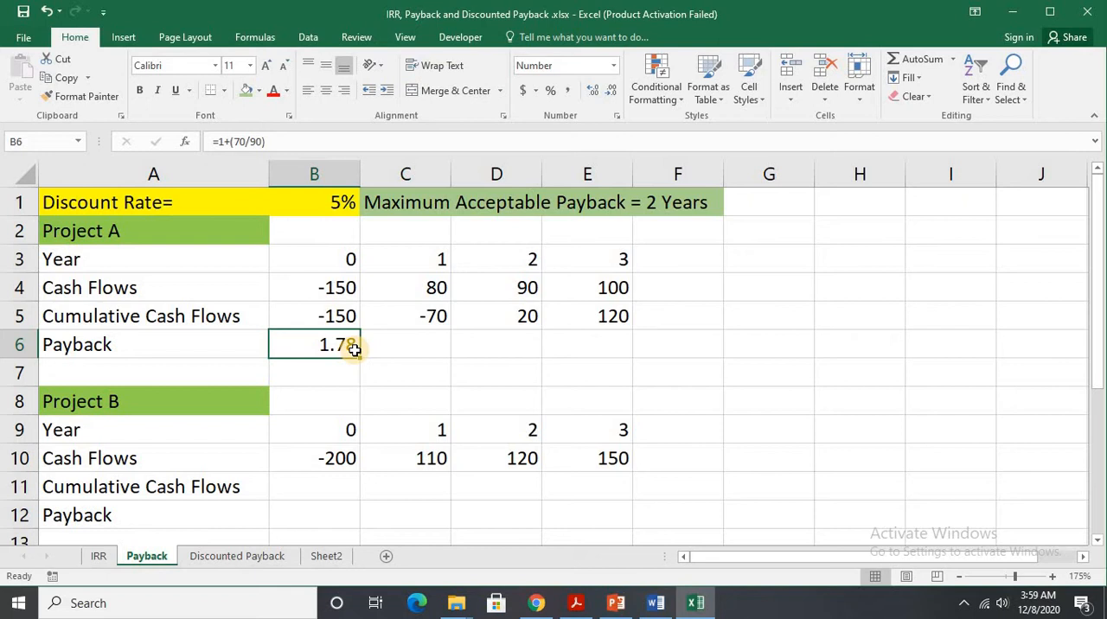
Fill Project B's year 0 cumulative cash flow in B11 with =B10 and check it against the year and cash flow above.
left_click(332, 484)
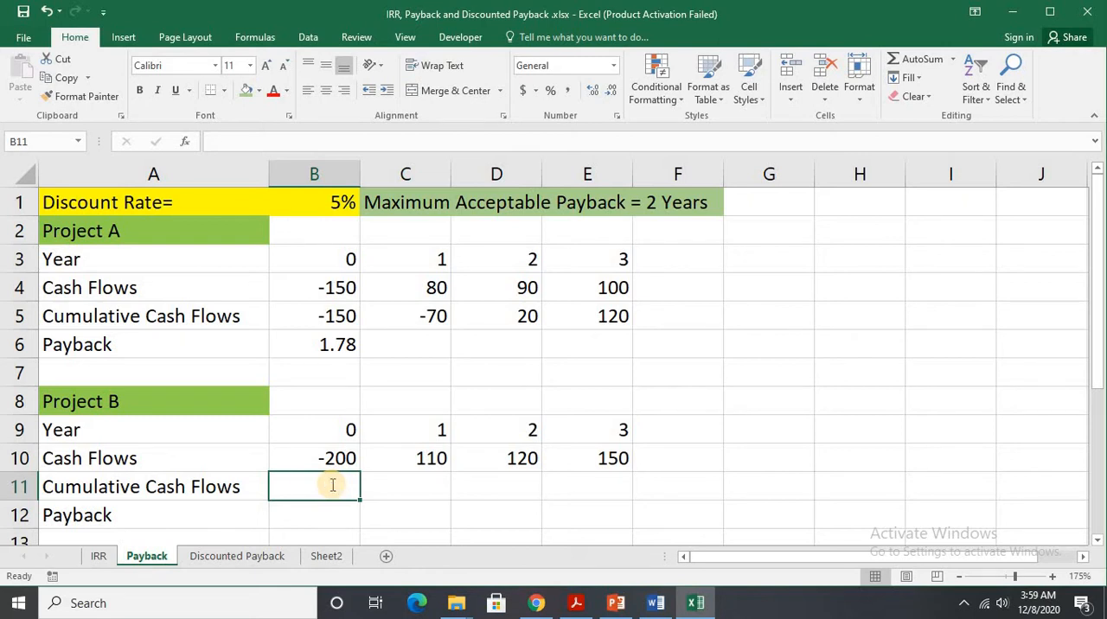
type("=")
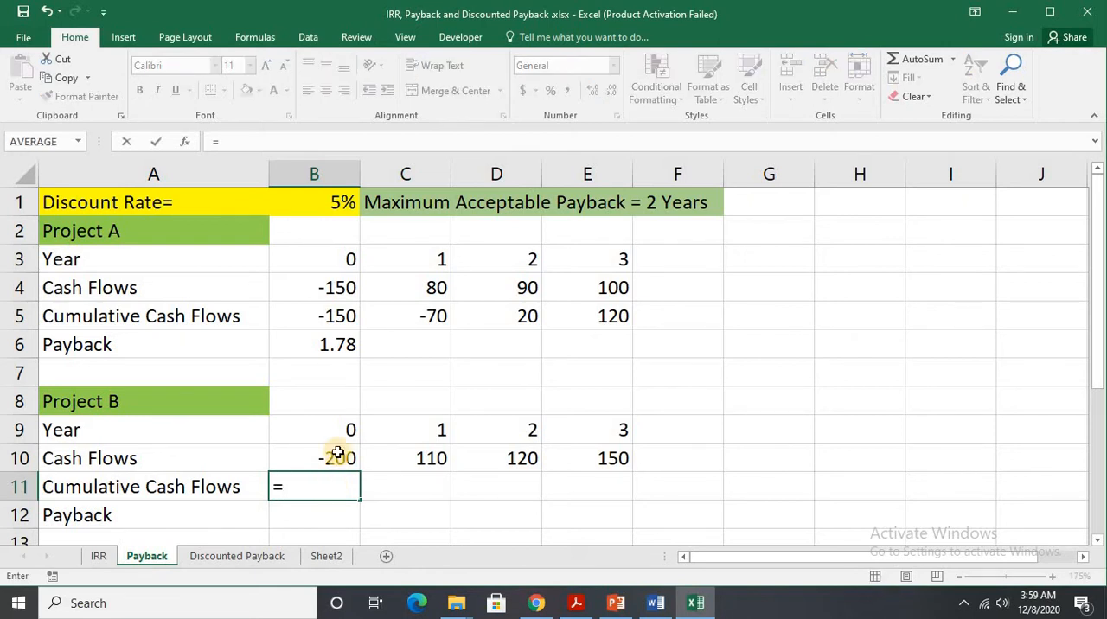
left_click(338, 454)
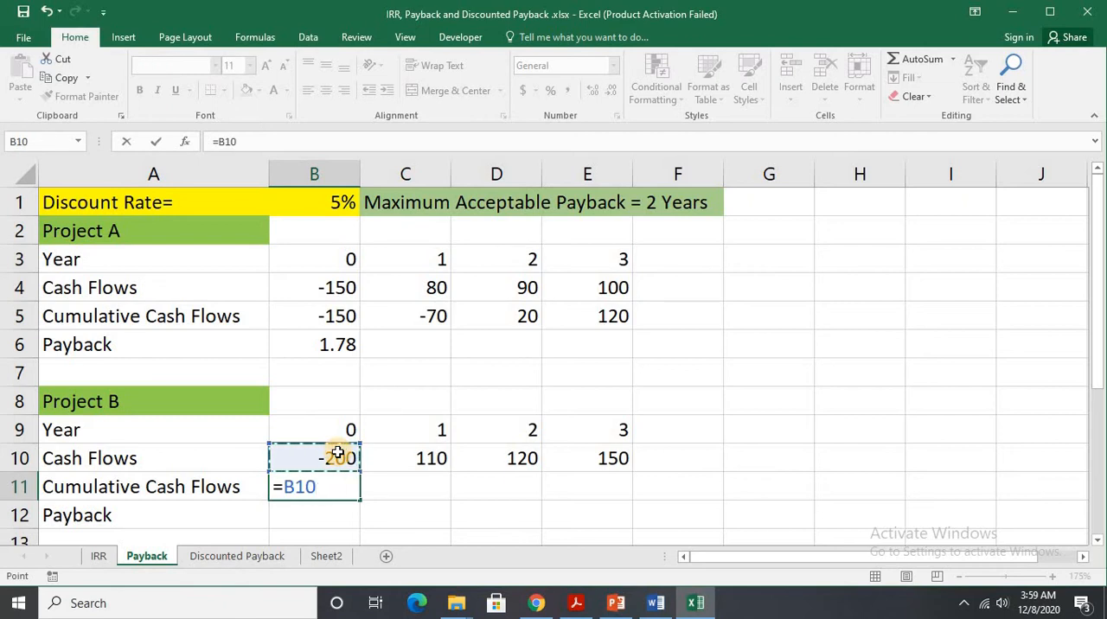
key("Return")
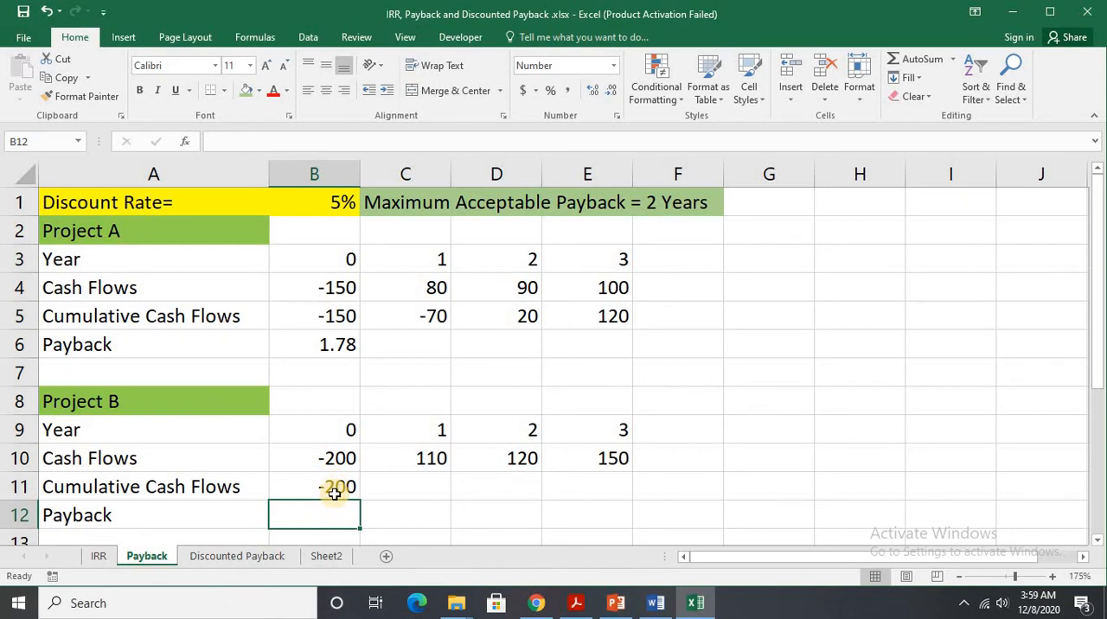
left_click(336, 487)
left_click(346, 429)
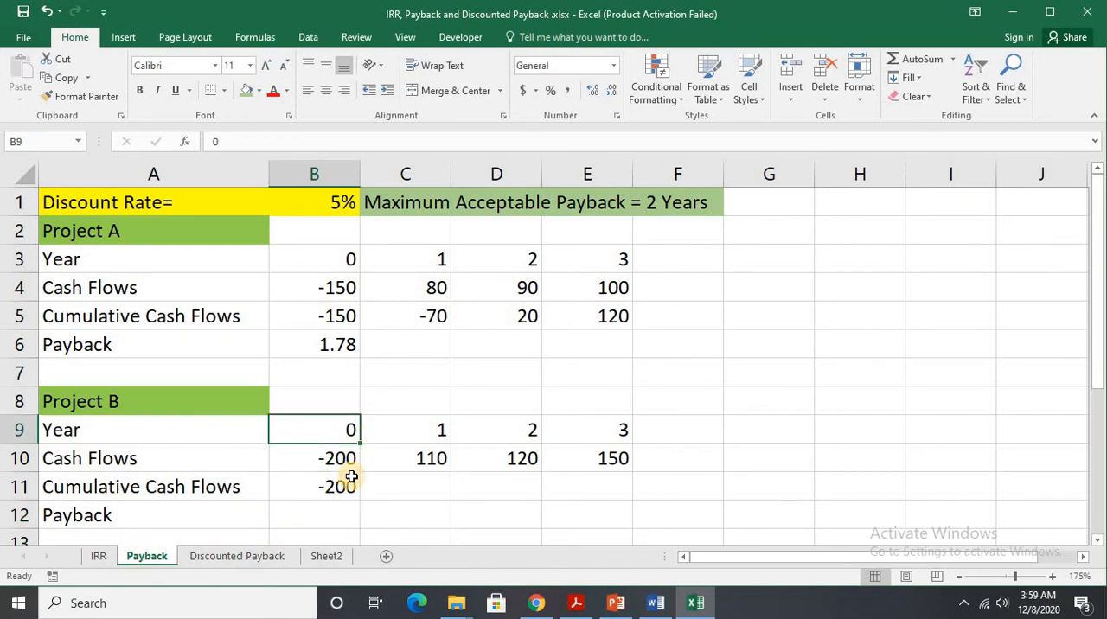
left_click(346, 462)
left_click(348, 485)
Calculate Project B's year 1 cumulative cash flow in C11 with =B11+C10 and extend the formula across to E11.
left_click(398, 483)
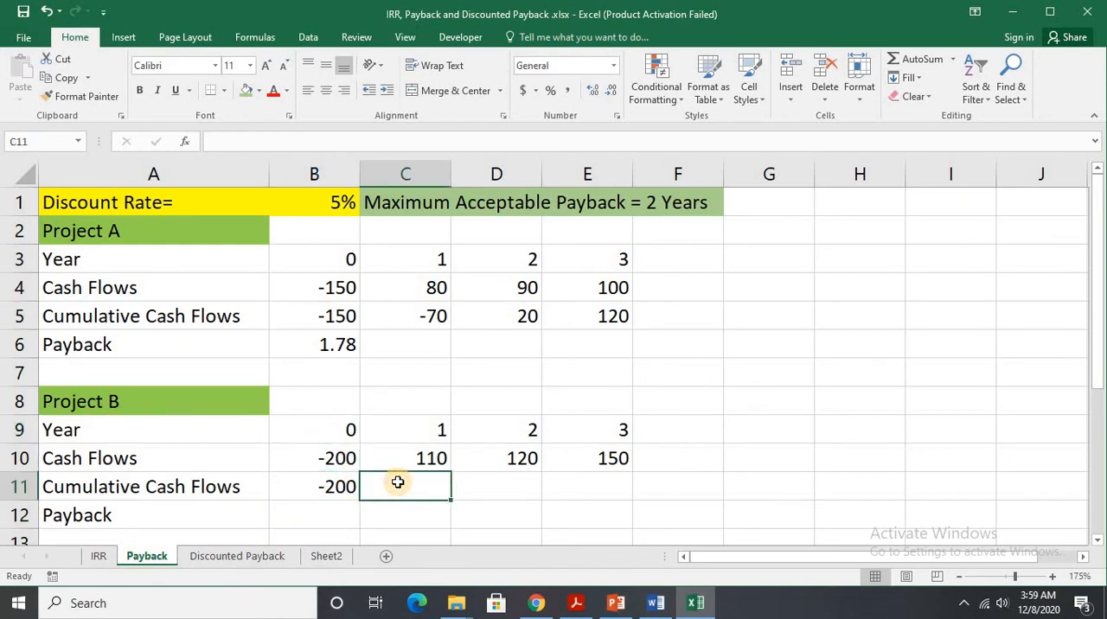
type("=")
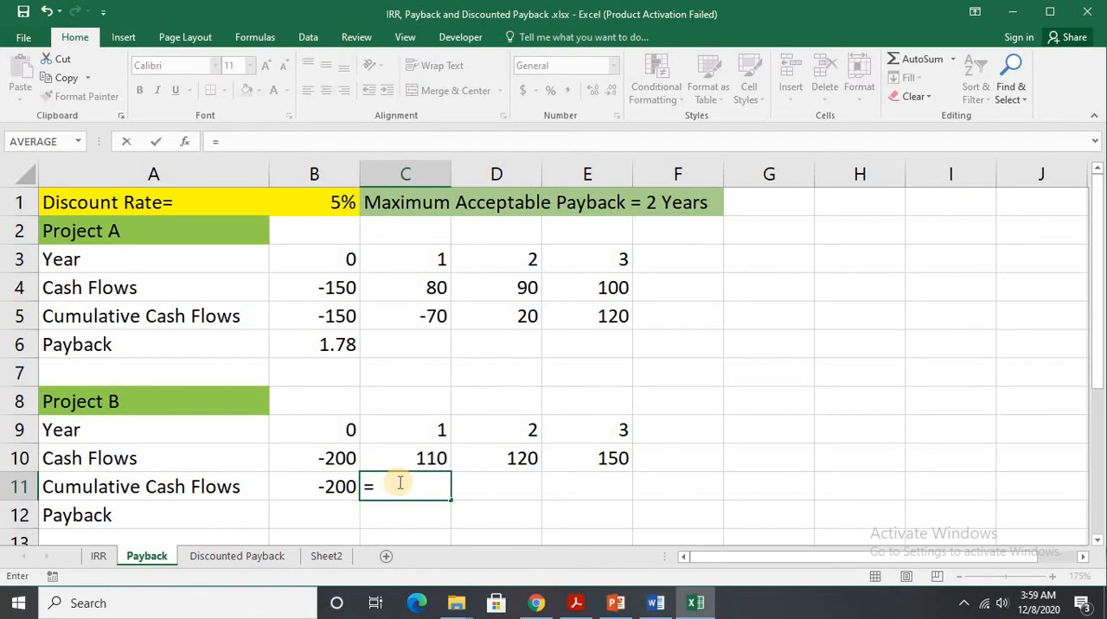
left_click(315, 489)
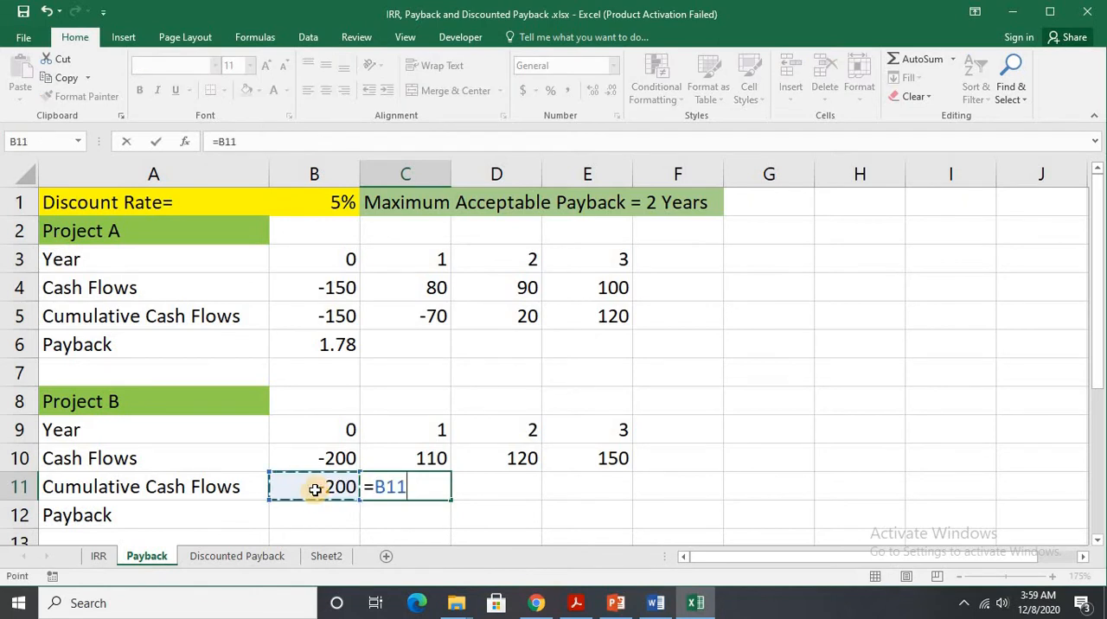
type("+")
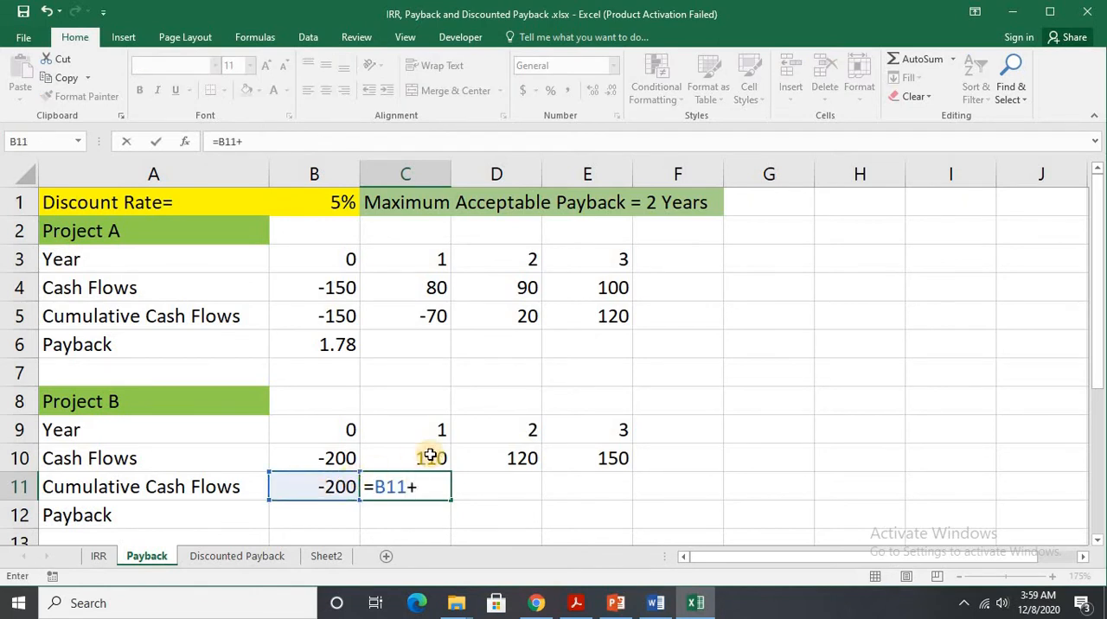
left_click(430, 455)
key("Return")
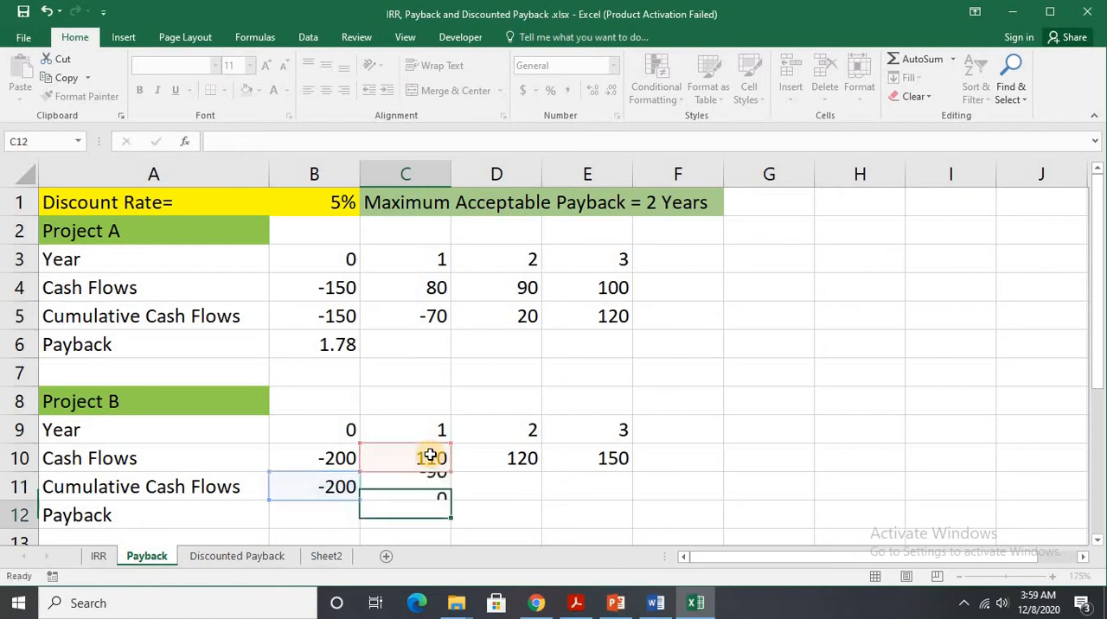
left_click(430, 482)
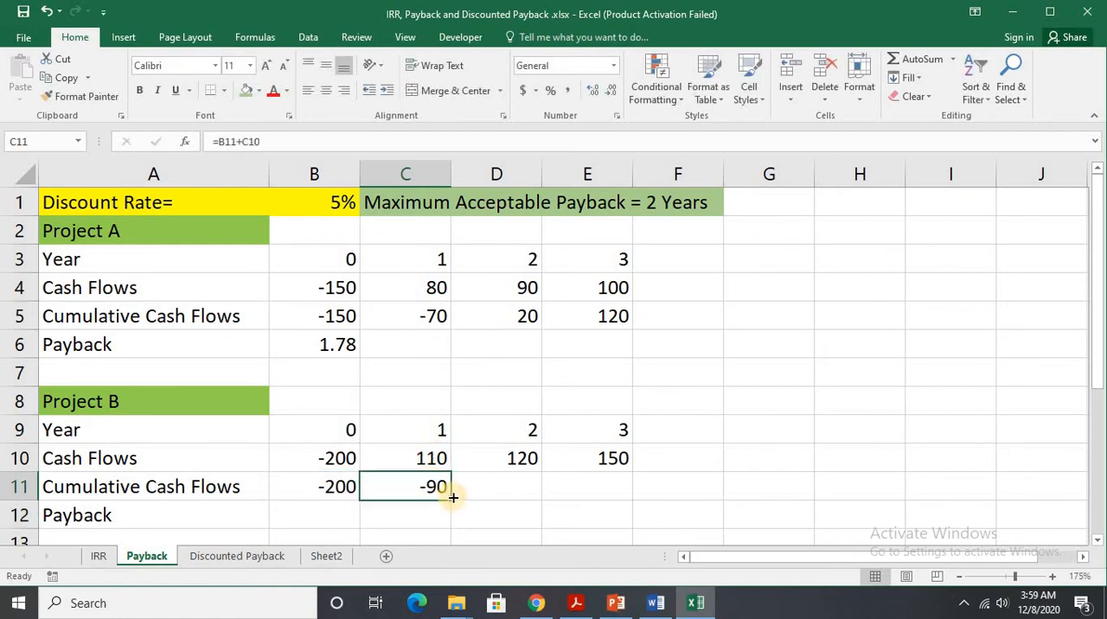
left_click_drag(452, 494, 577, 486)
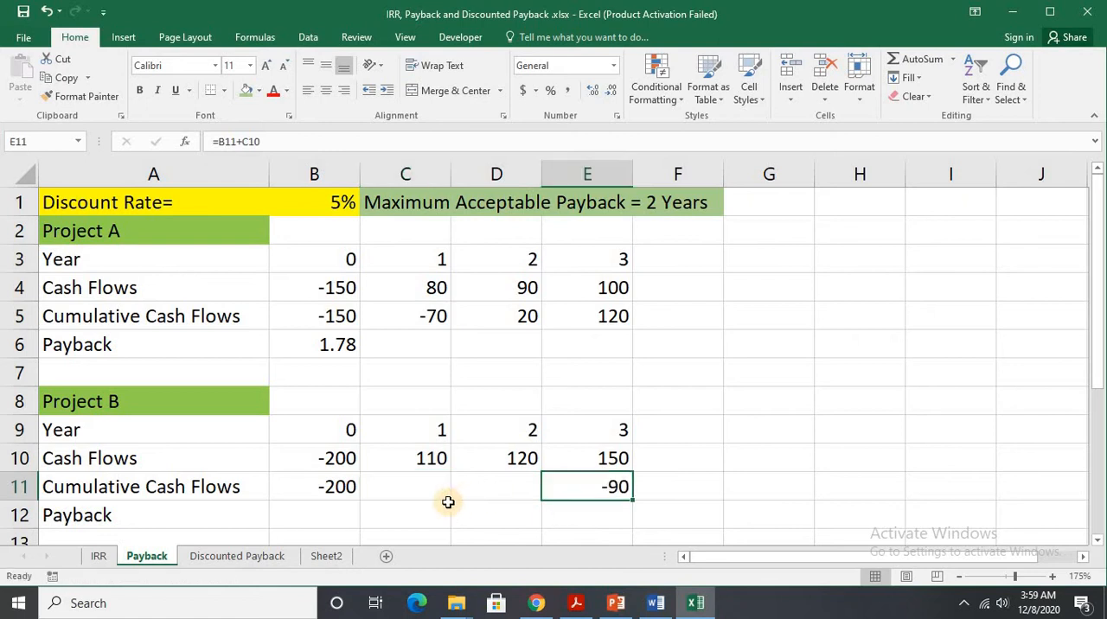
key("ctrl+z")
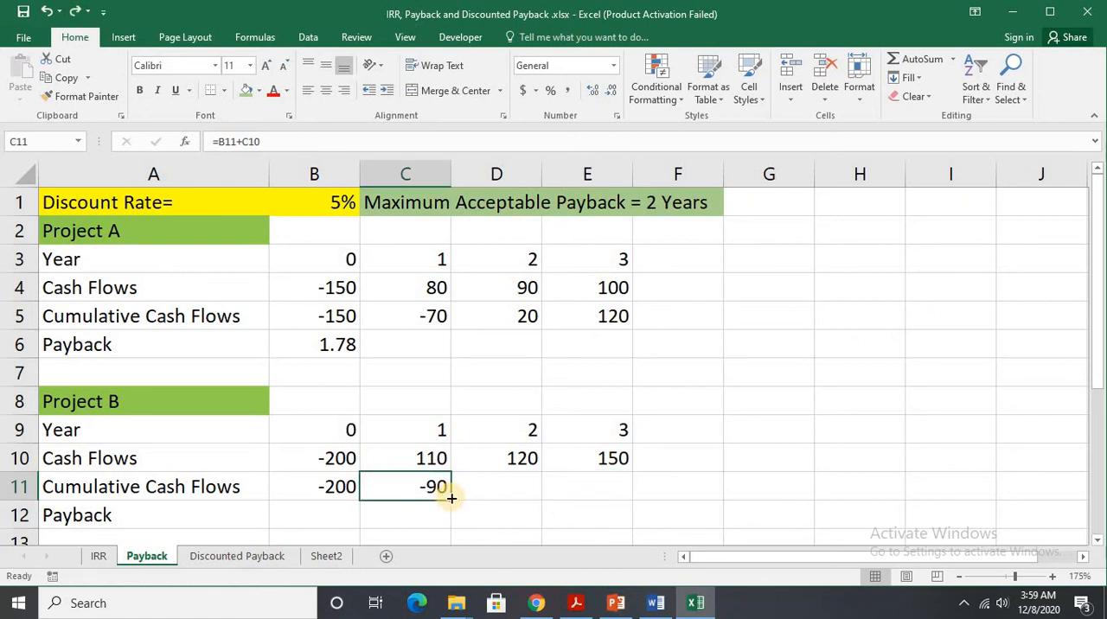
left_click_drag(451, 499, 606, 500)
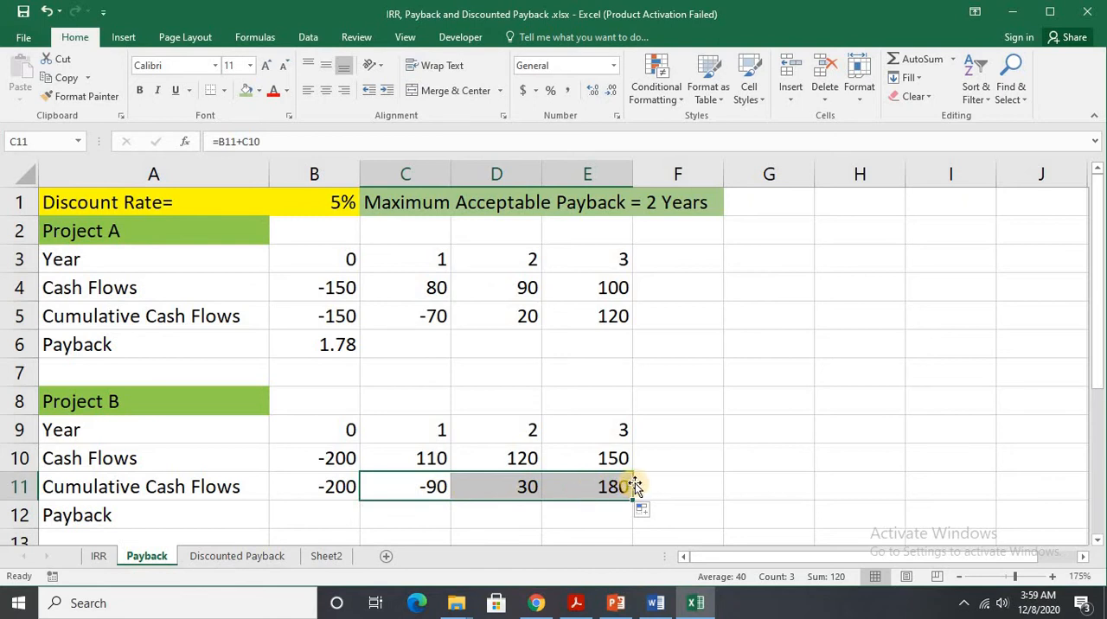
Calculate Project B's payback period in B12 with the formula =1+(90/120).
left_click(317, 515)
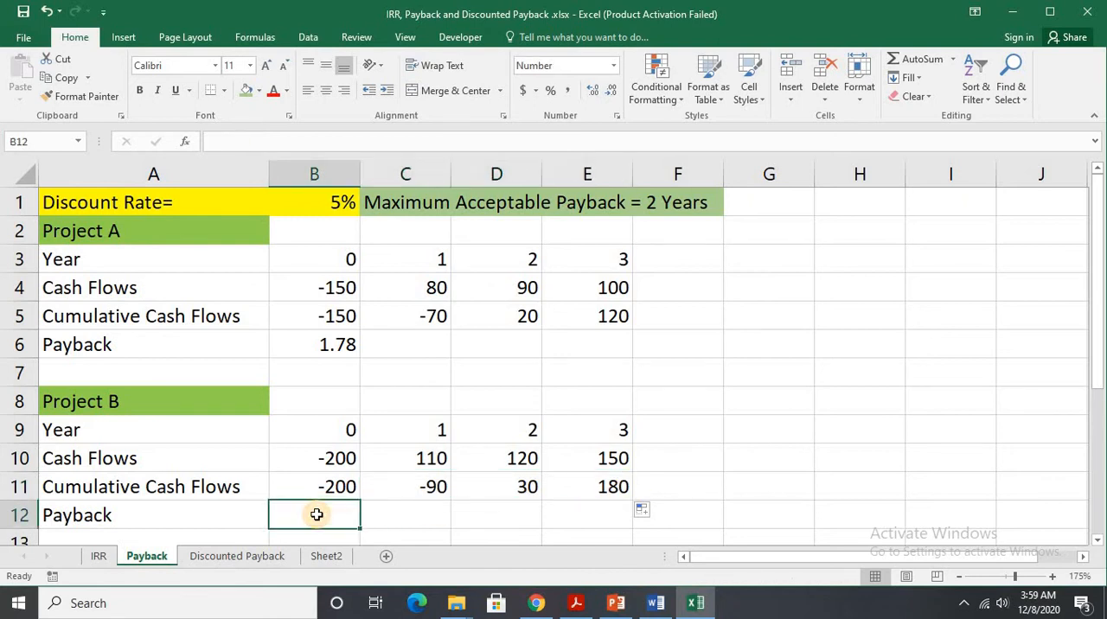
type("=")
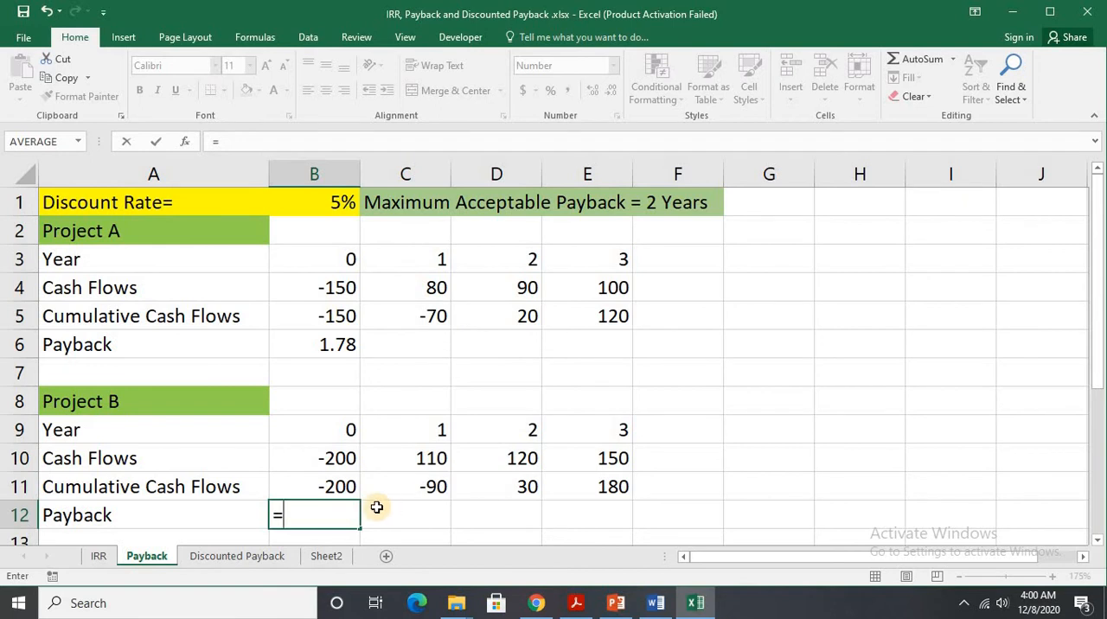
type("1+")
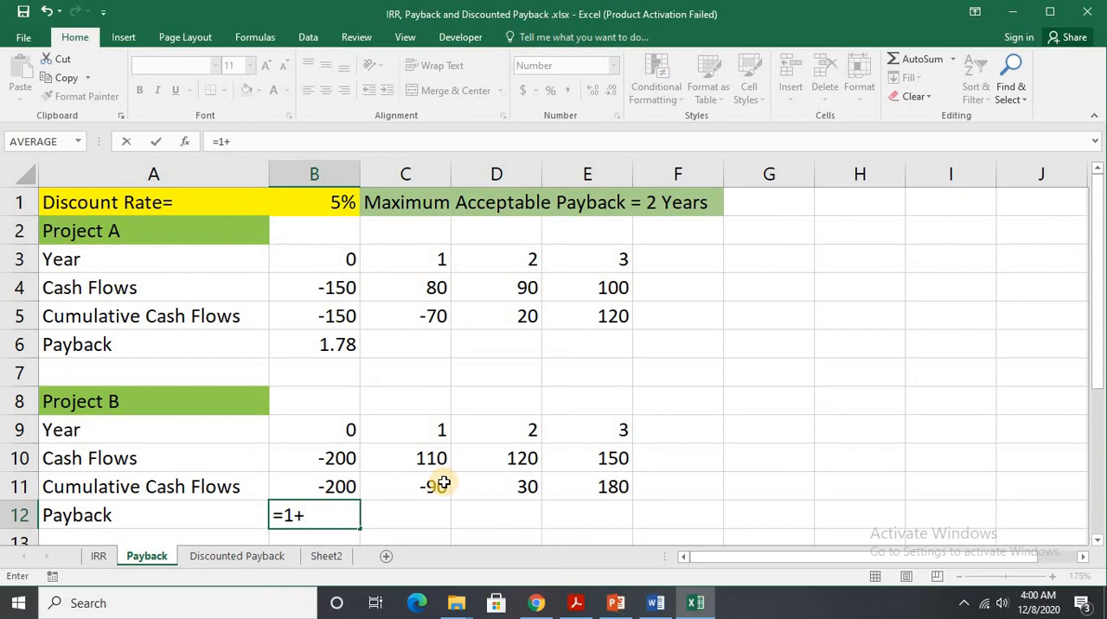
type("(90/")
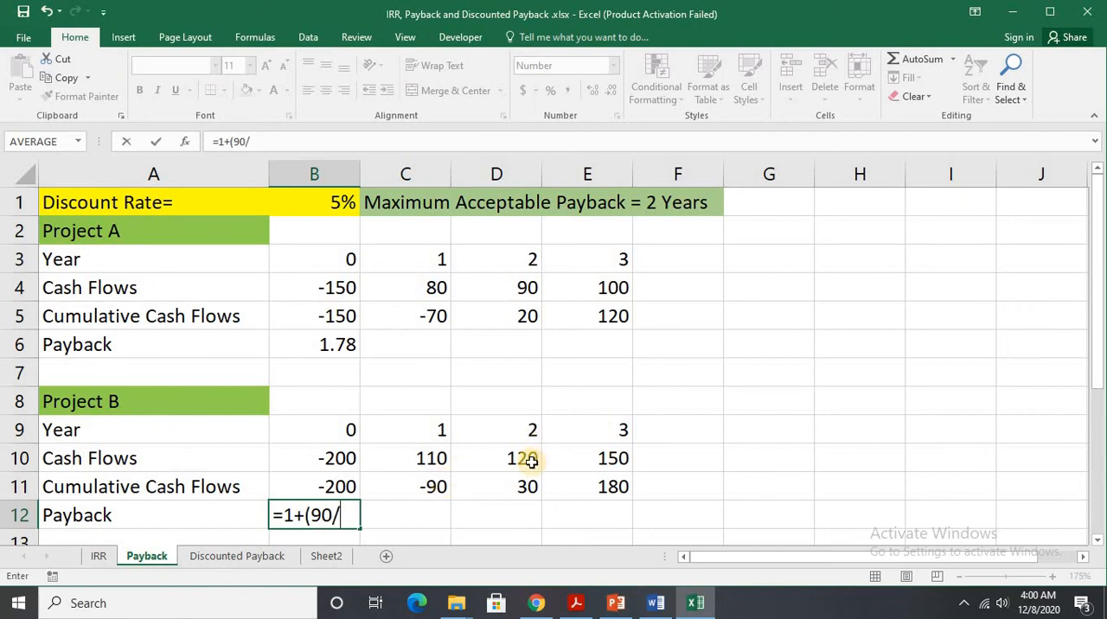
type("120)")
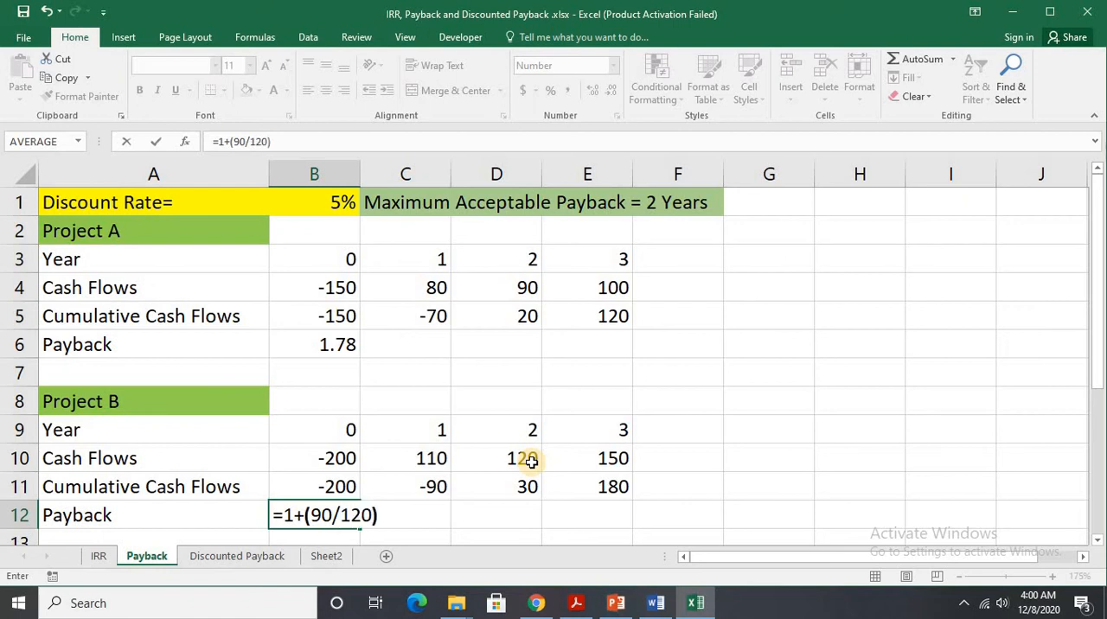
key("Return")
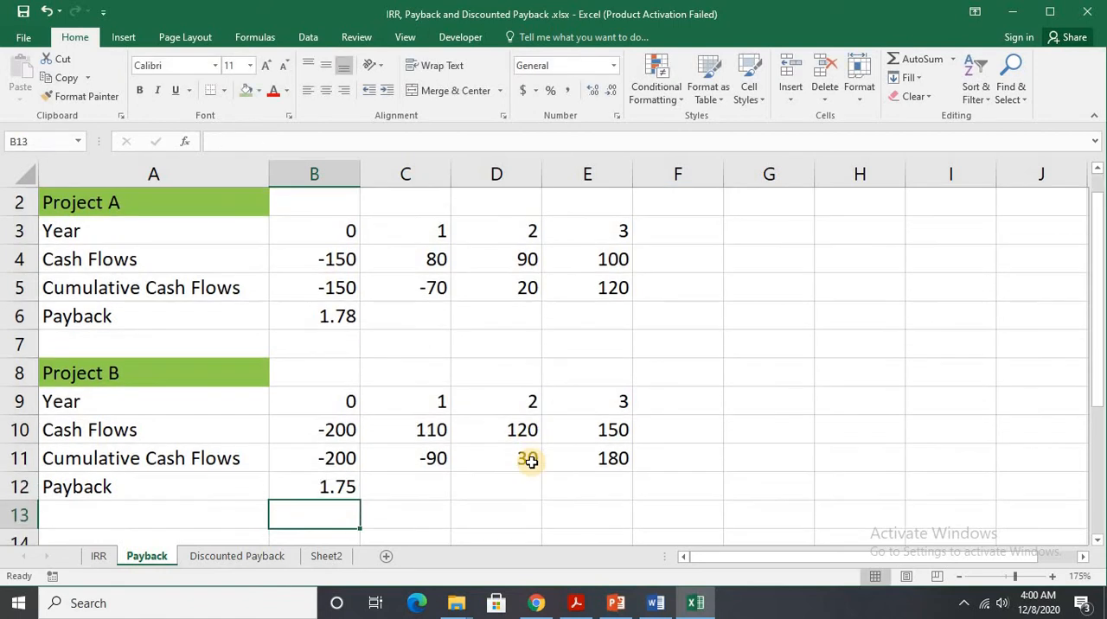
left_click(339, 487)
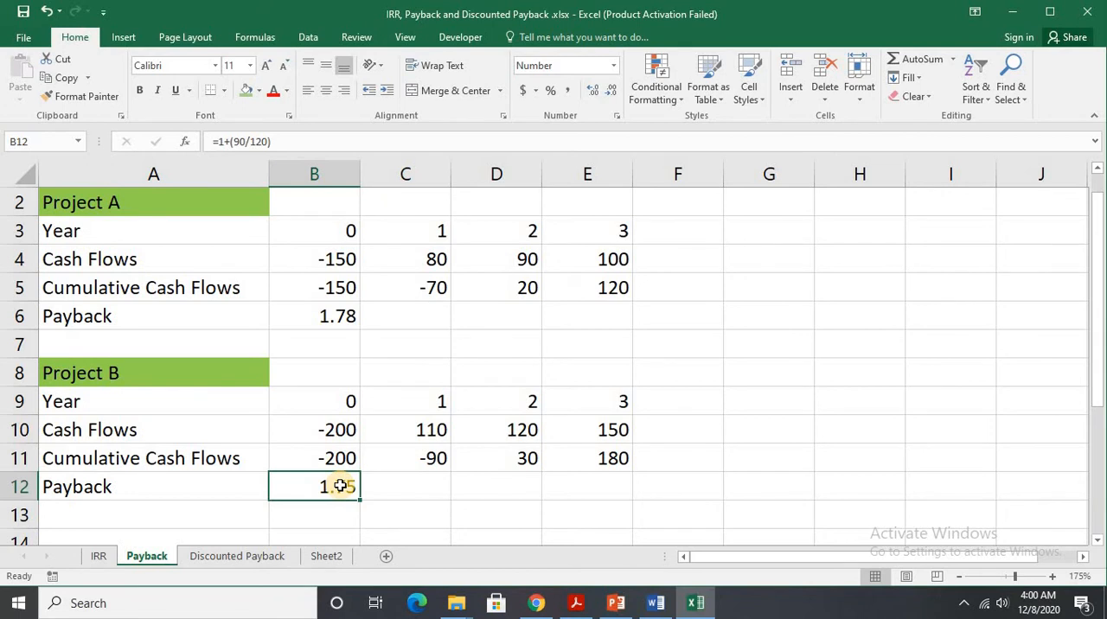
Compare the payback periods of Project A and Project B against the maximum acceptable payback.
scroll(340, 487, "up", 1)
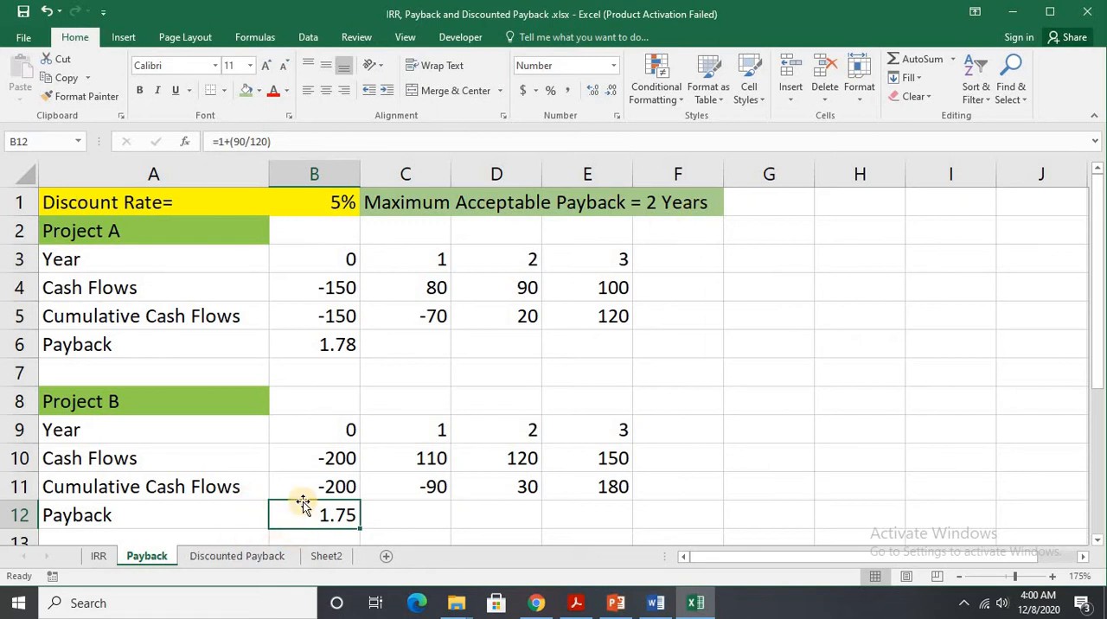
left_click(345, 347)
left_click(352, 515)
left_click(346, 347)
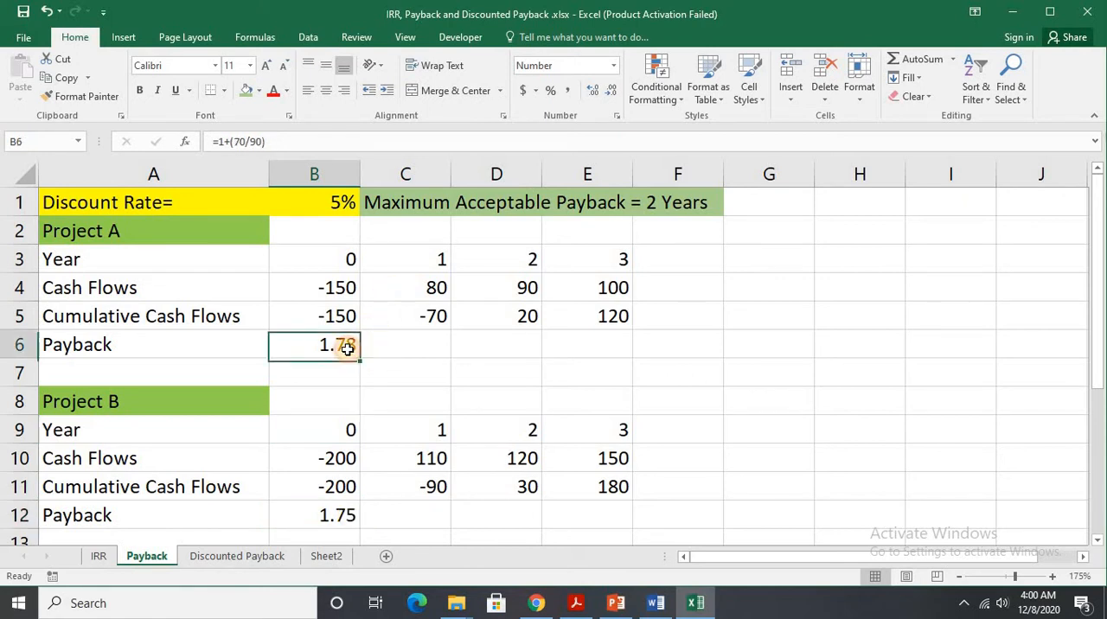
Open the Discounted Payback sheet and review its row labels, discount rate and maximum acceptable payback.
left_click(260, 557)
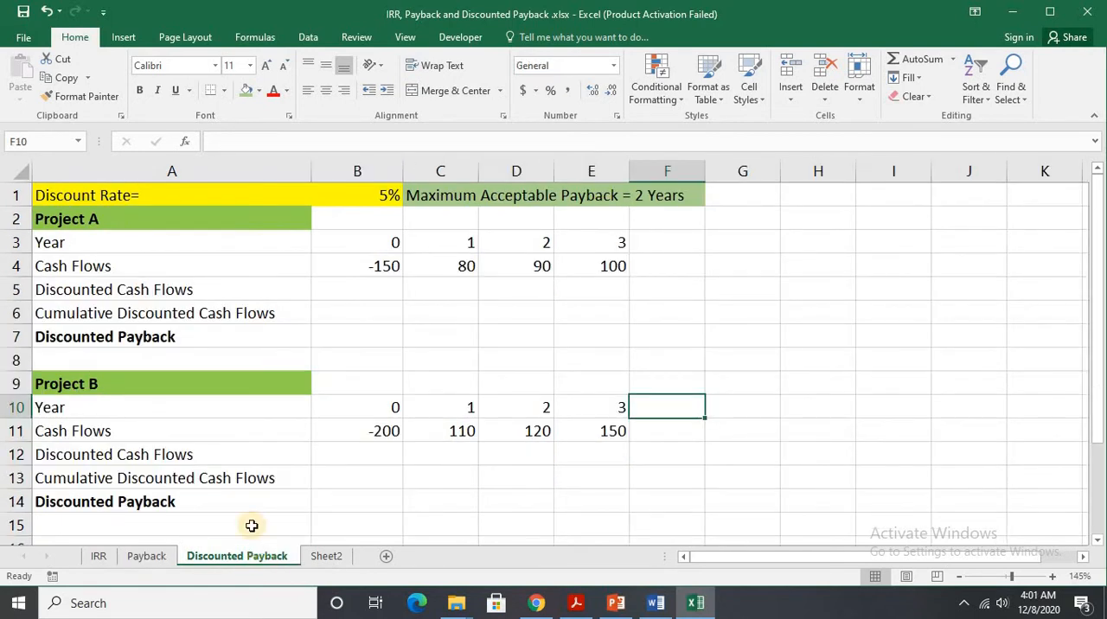
left_click(226, 295)
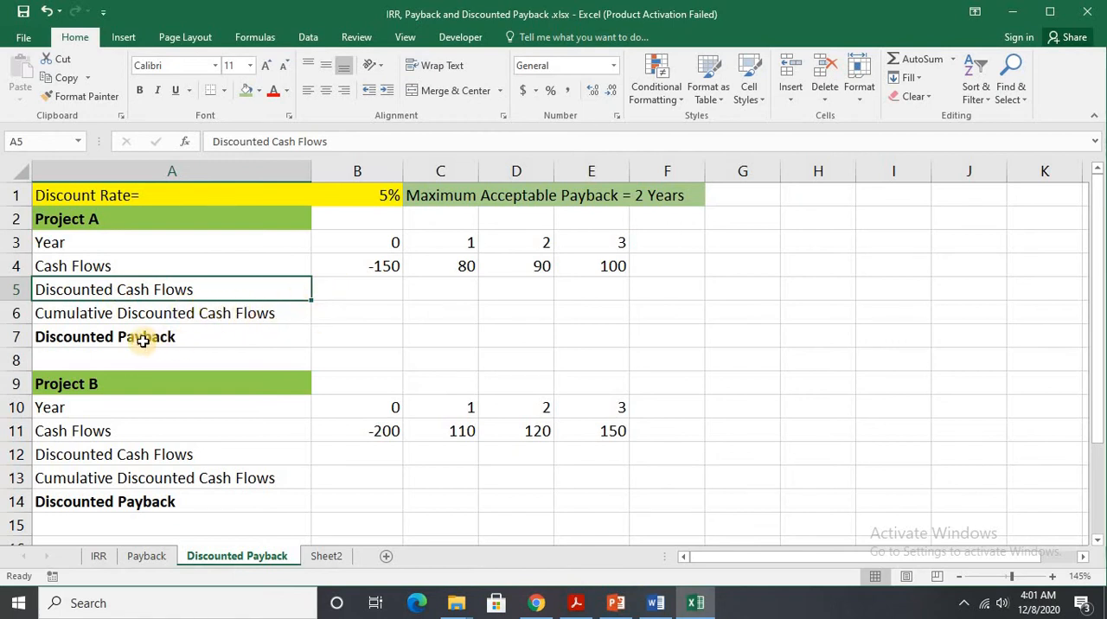
left_click(295, 339)
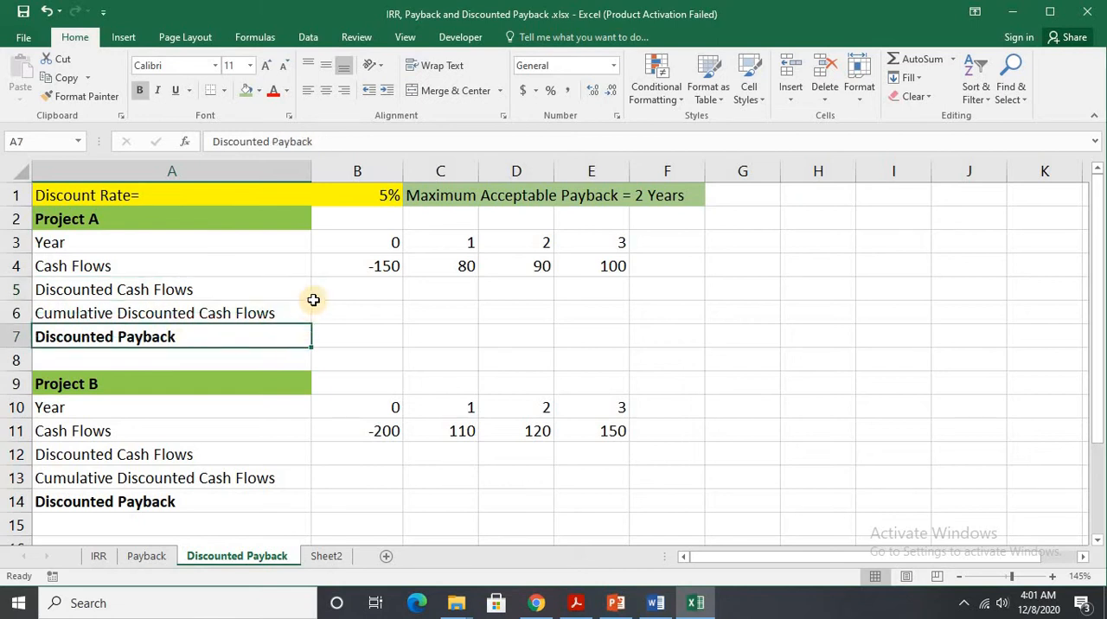
left_click(358, 283)
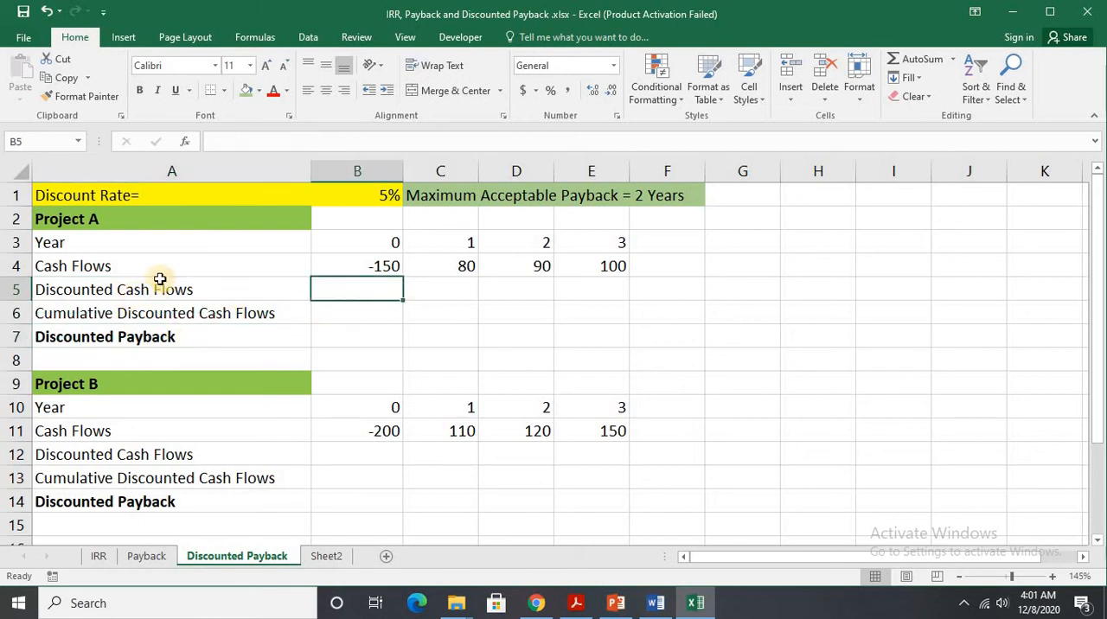
left_click(359, 197)
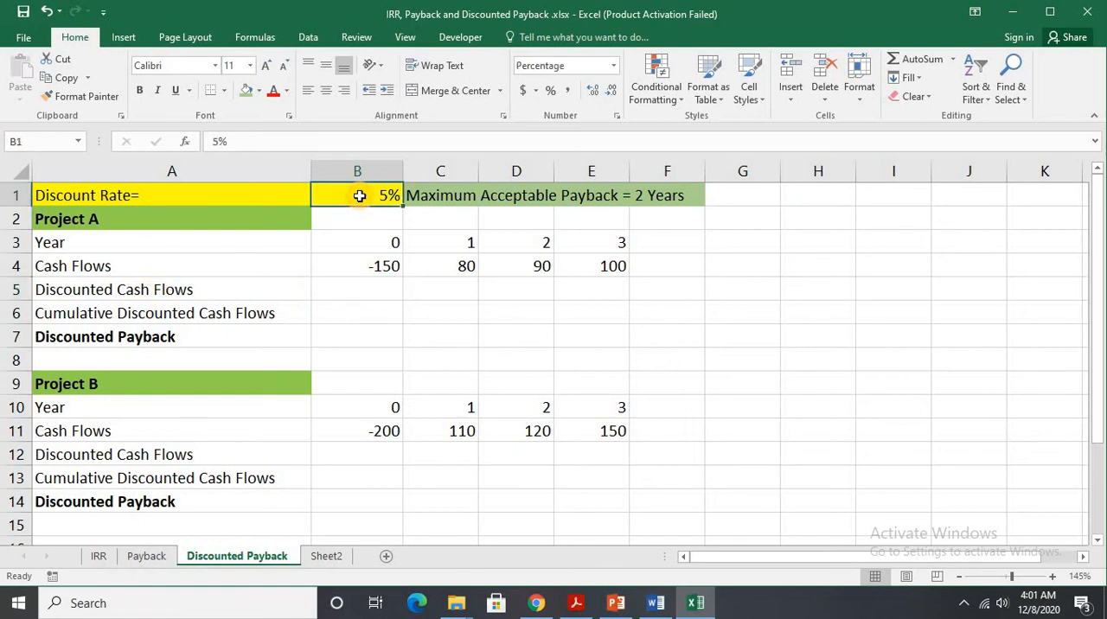
left_click(655, 198)
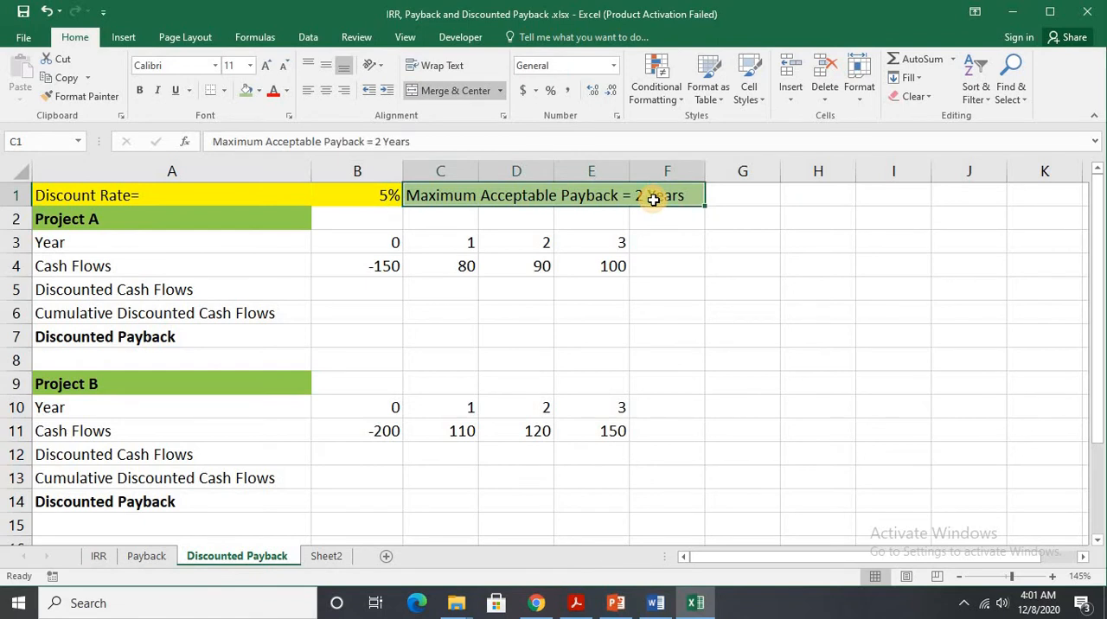
Calculate Project A's year 0 discounted cash flow in B5 with the formula =B4/(1.05)^B3.
left_click(377, 289)
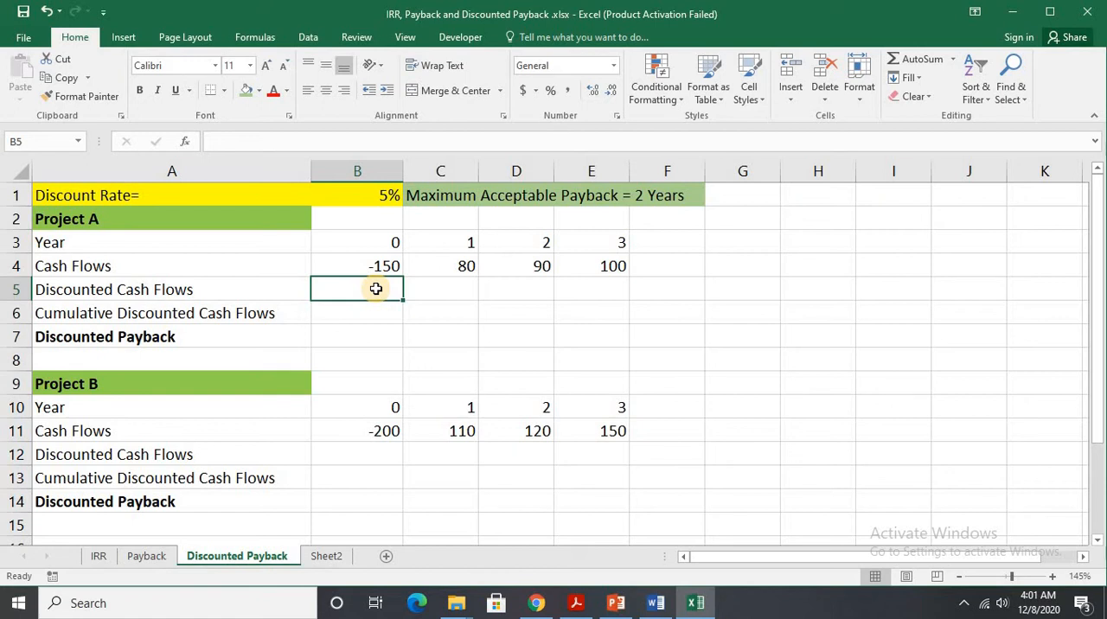
type("=")
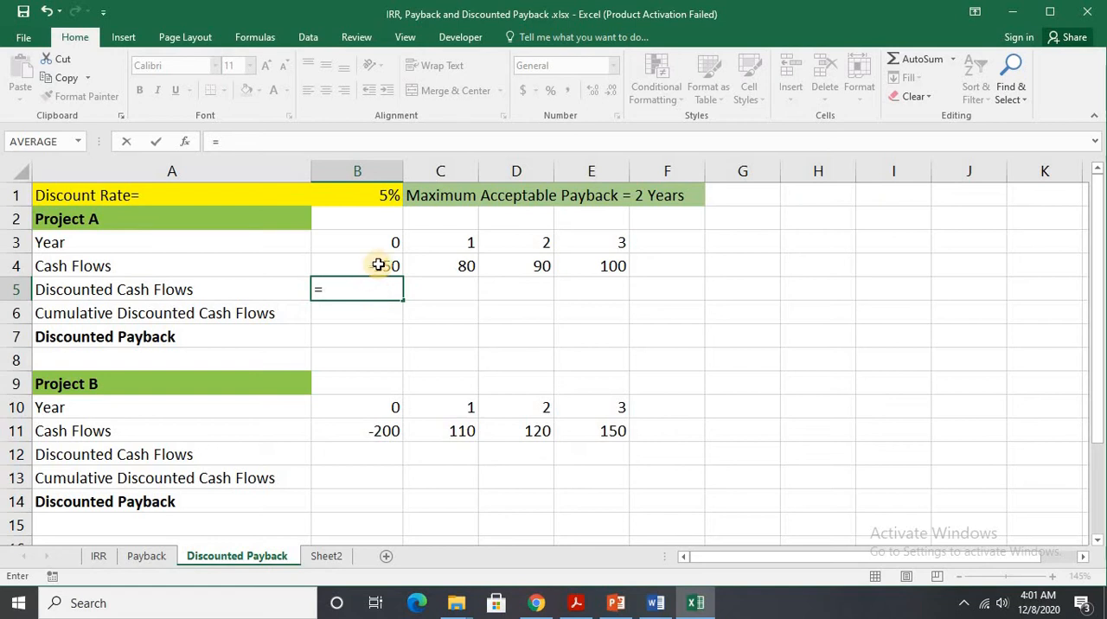
left_click(379, 265)
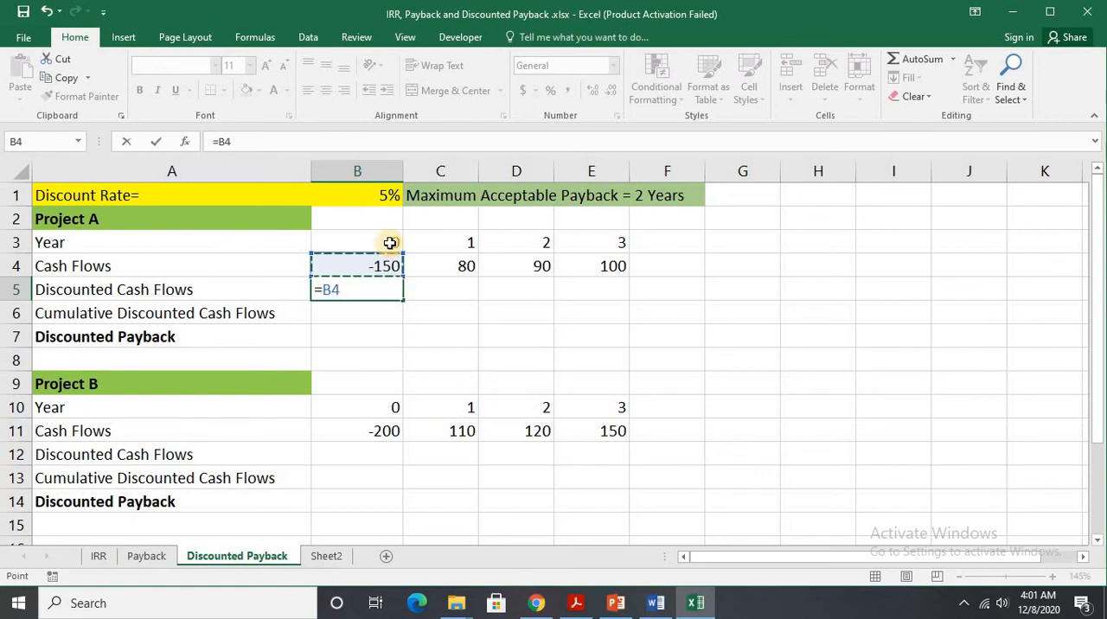
type("/(1.05")
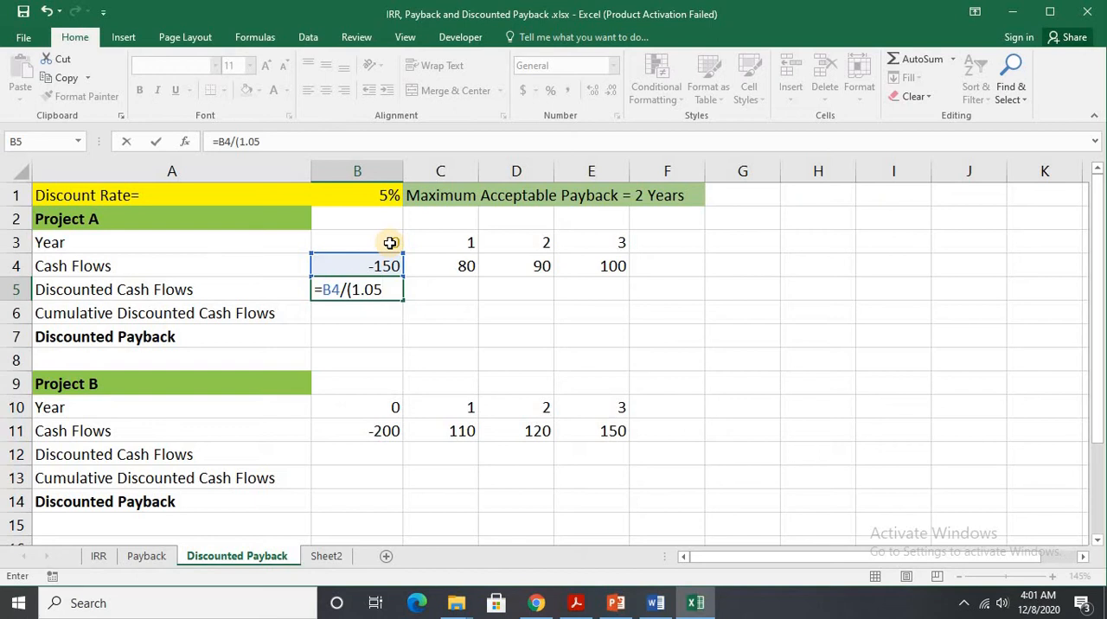
type(")^")
left_click(390, 244)
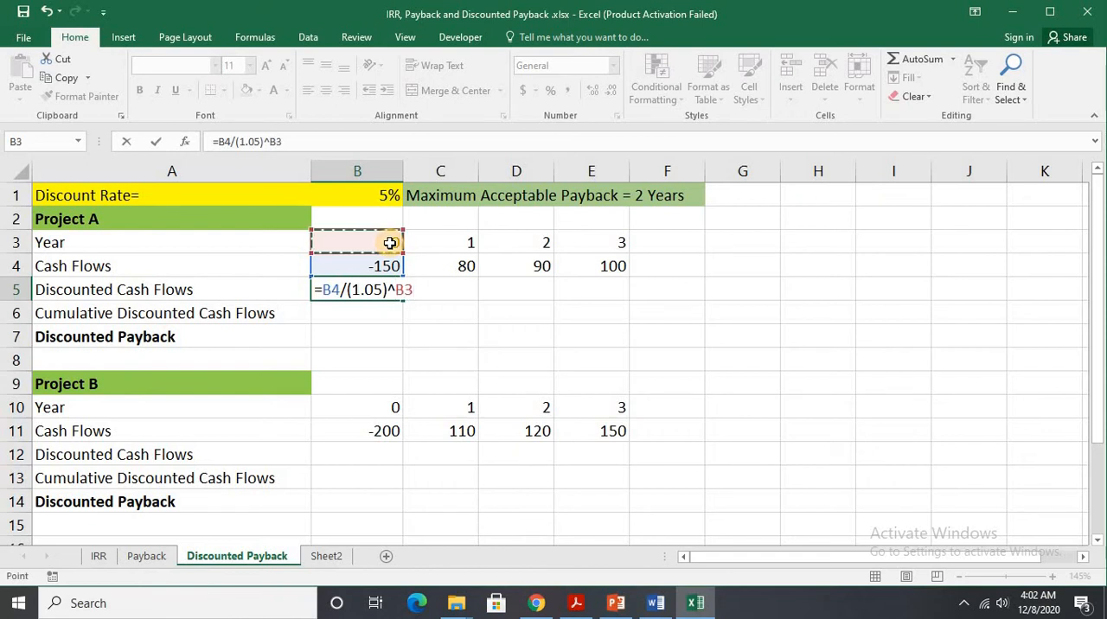
key("Return")
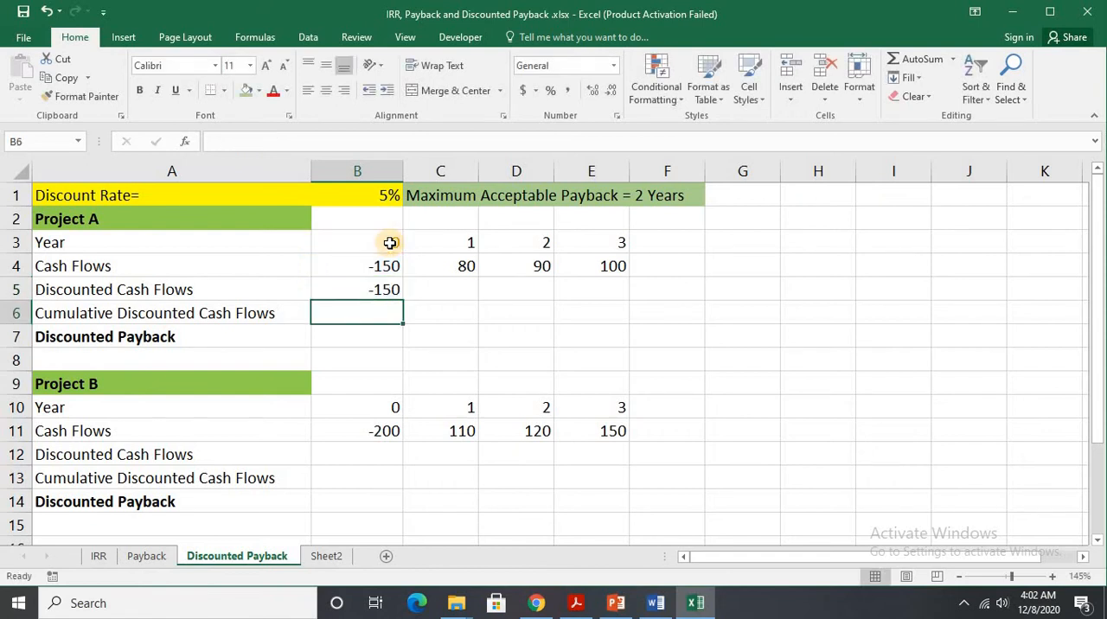
Extend Project A's discounted cash flow formula from B5 across to E5 and format the row to two decimal places.
left_click(391, 291)
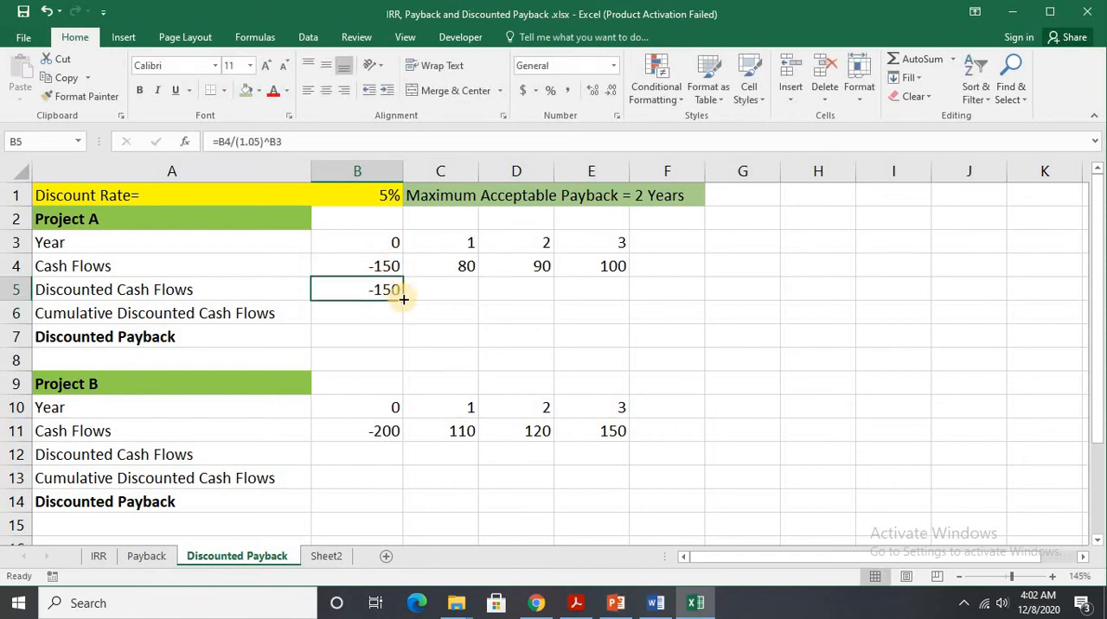
left_click_drag(403, 299, 616, 302)
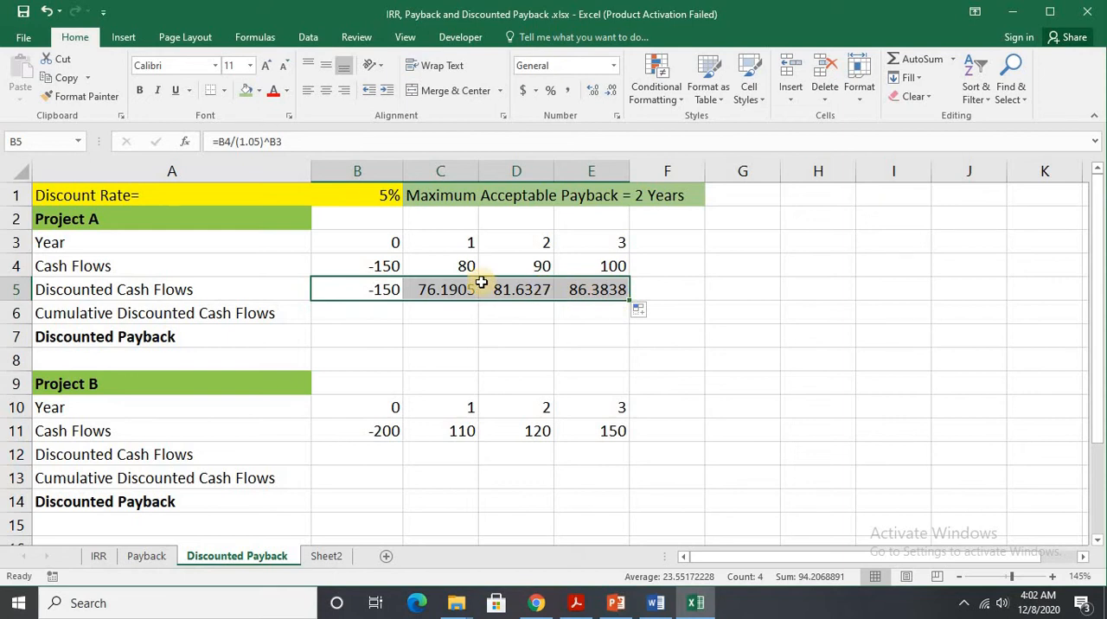
left_click(601, 93)
left_click(615, 93)
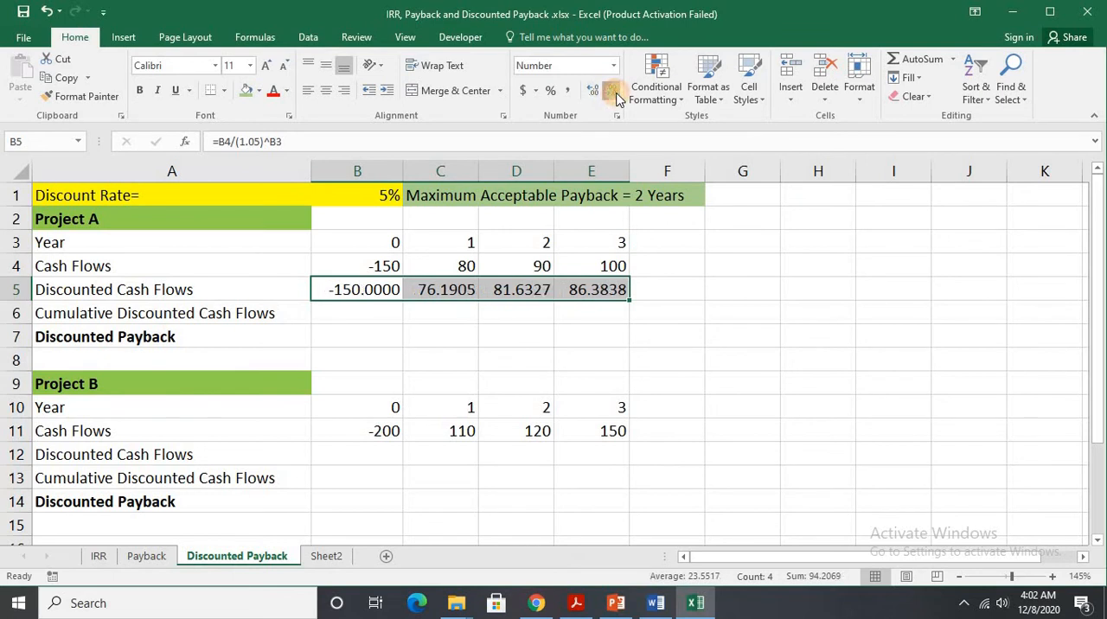
left_click(613, 93)
left_click(614, 93)
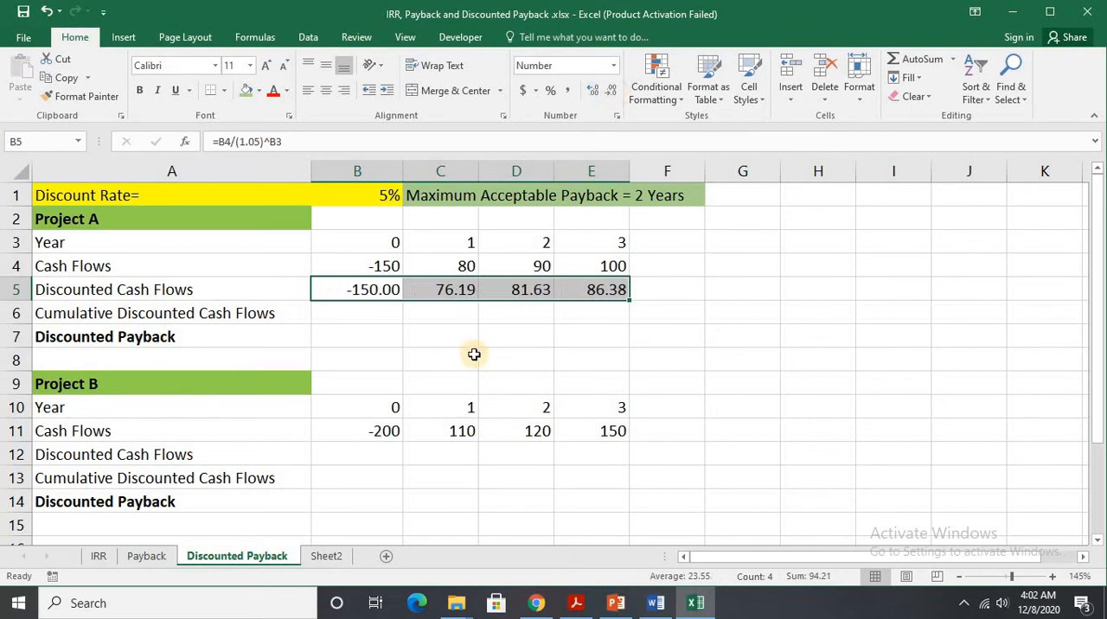
Fill Project A's year 0 cumulative discounted cash flow in B6 with =B5.
left_click(355, 315)
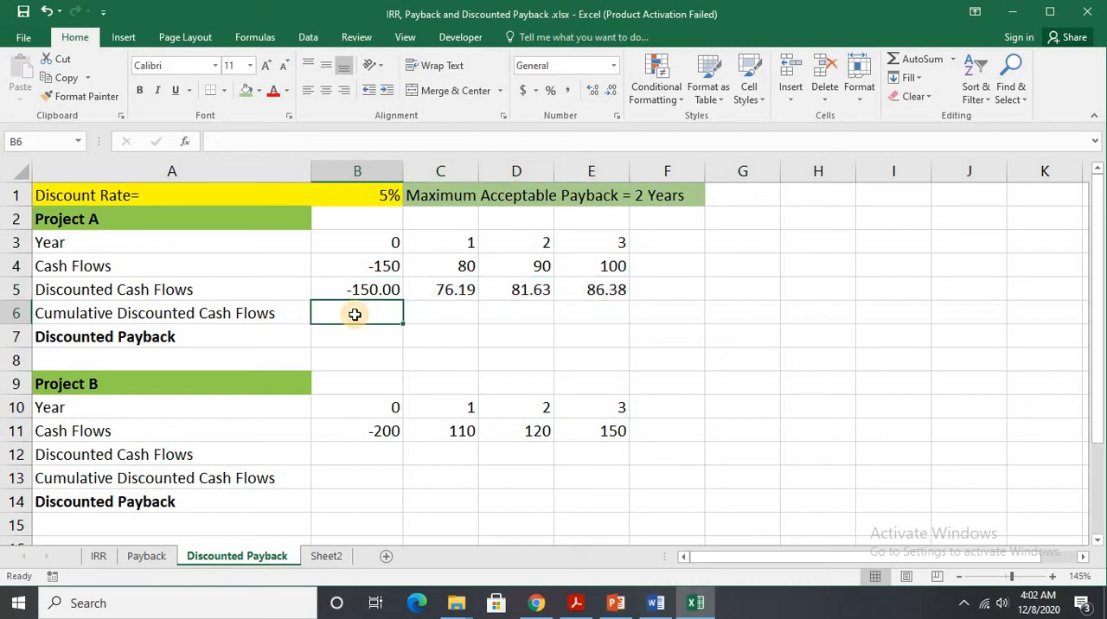
type("=")
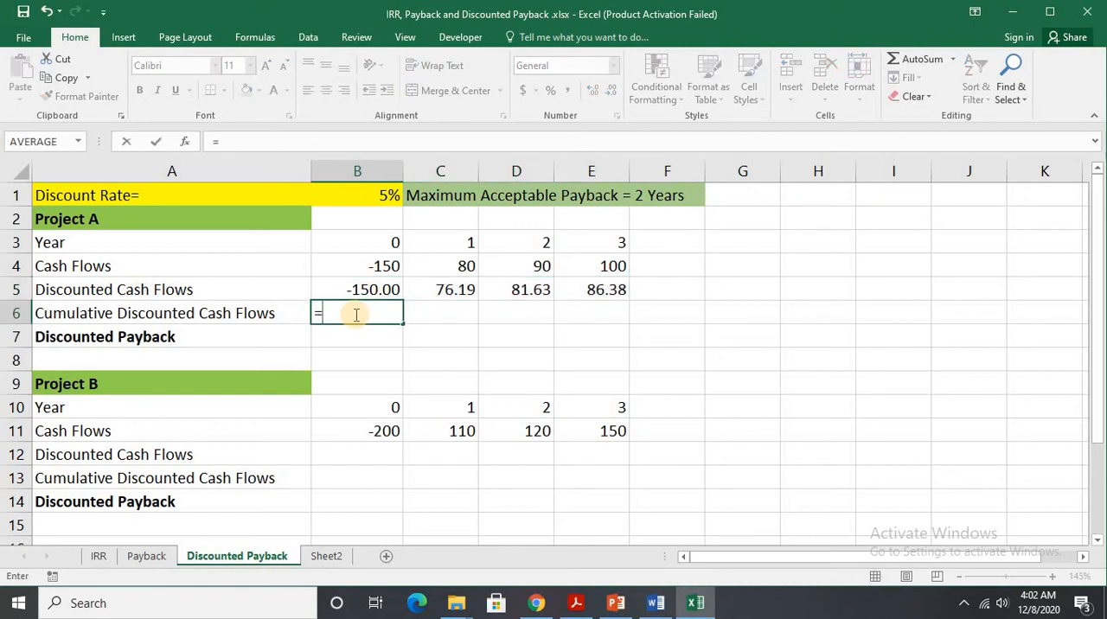
left_click(387, 294)
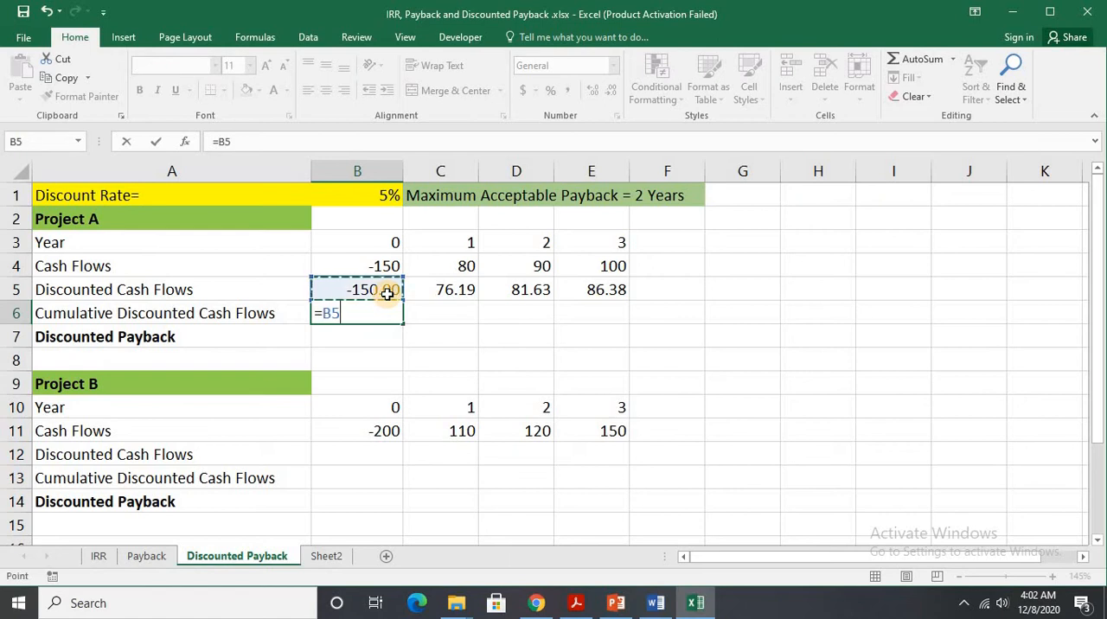
key("Return")
Calculate Project A's year 1 cumulative discounted cash flow in C6 with =B6+C5 and extend the formula across to E6.
left_click(429, 315)
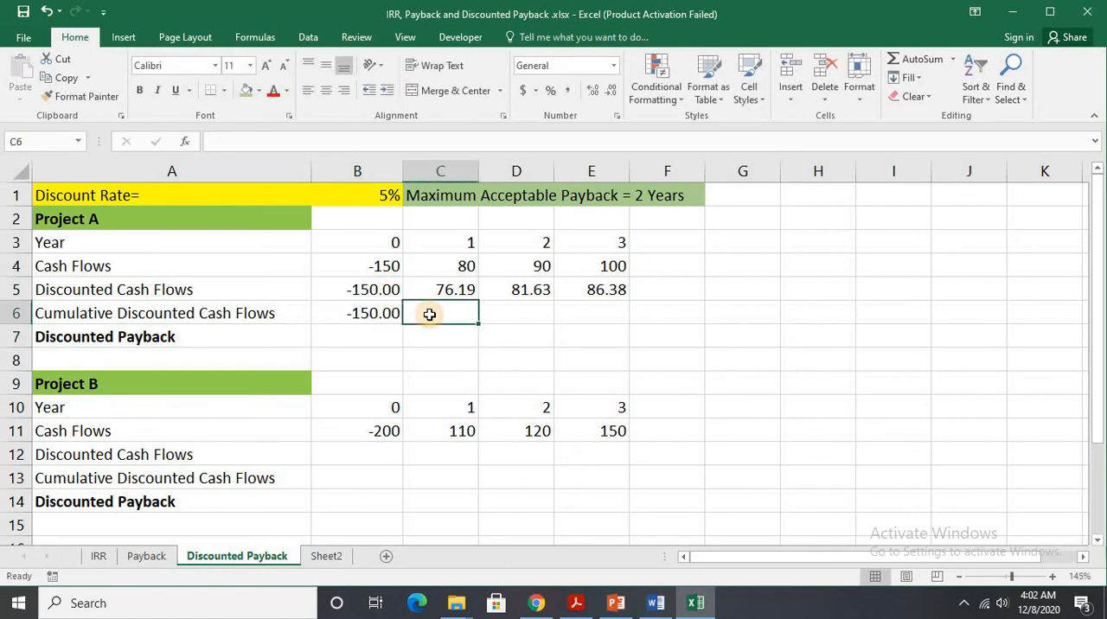
type("=")
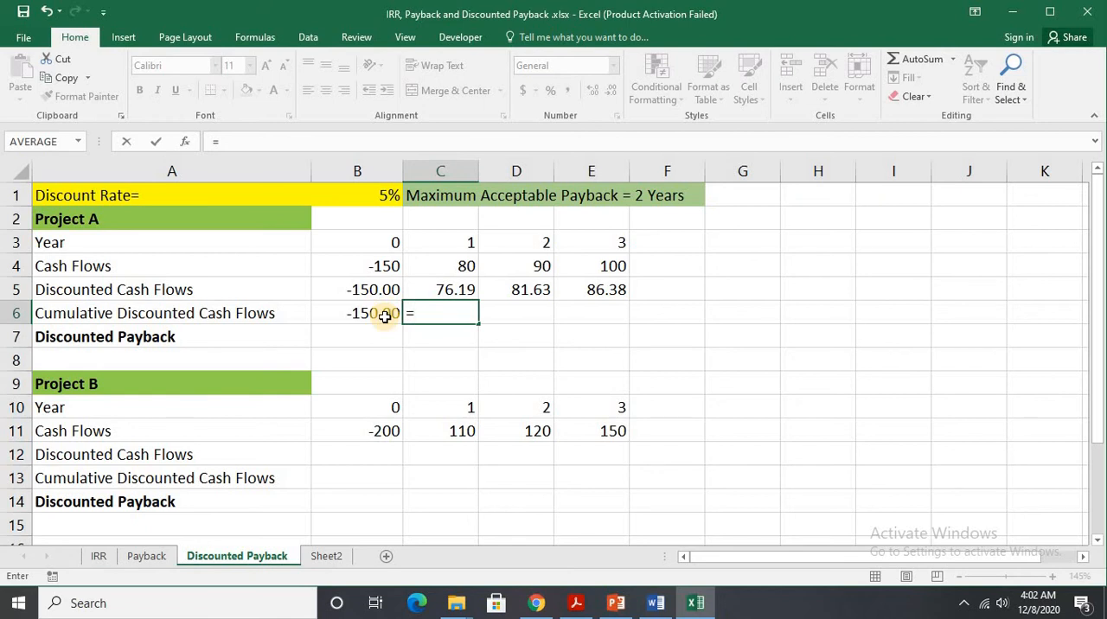
left_click(384, 317)
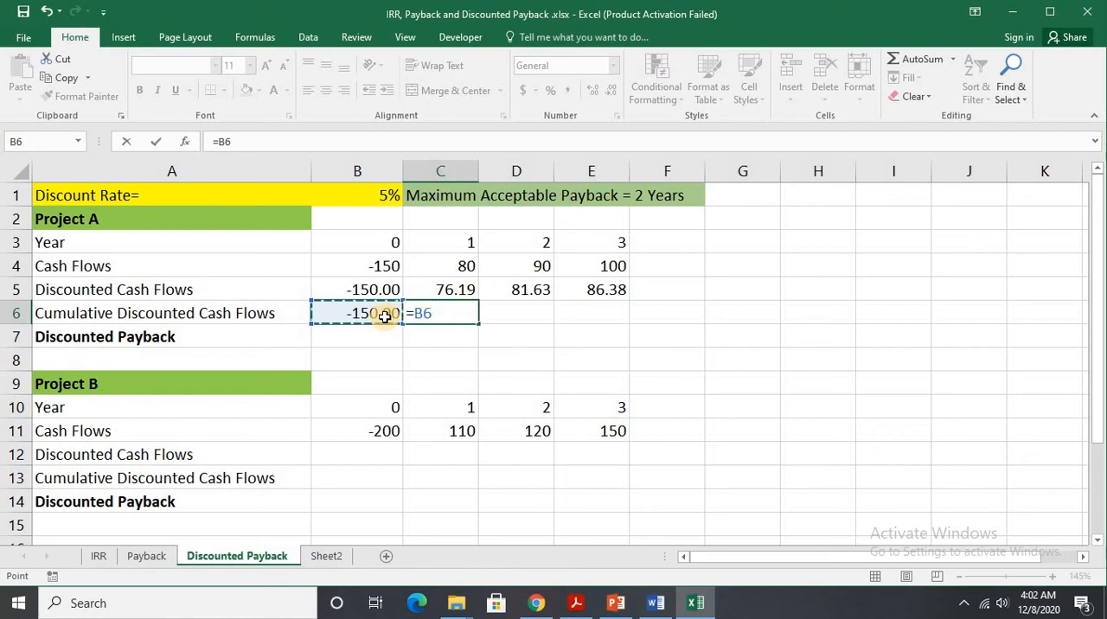
type("+")
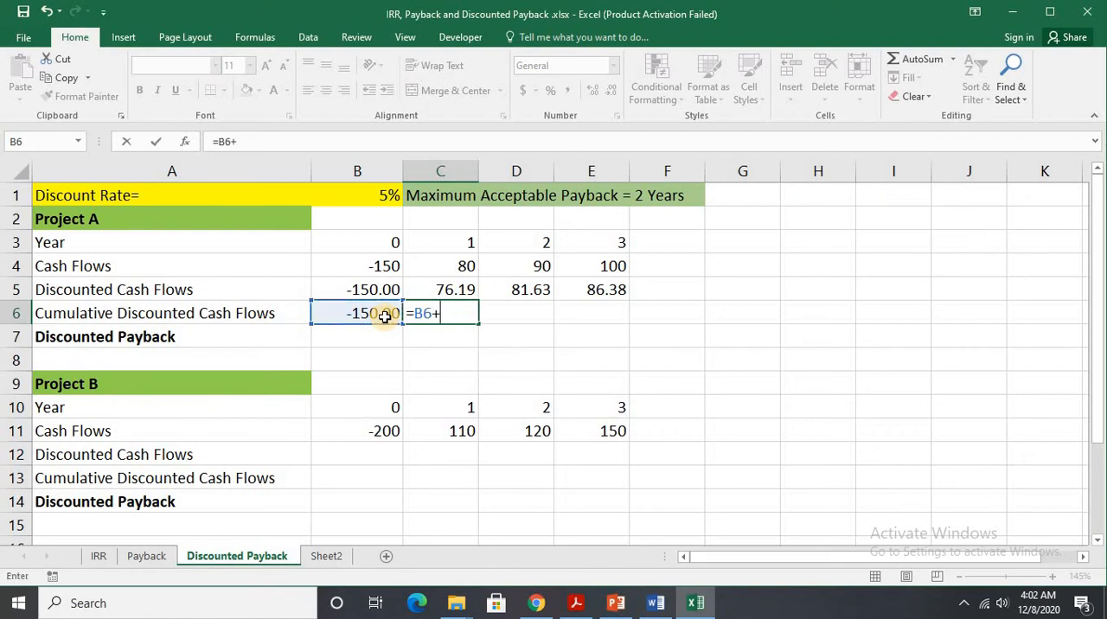
left_click(457, 294)
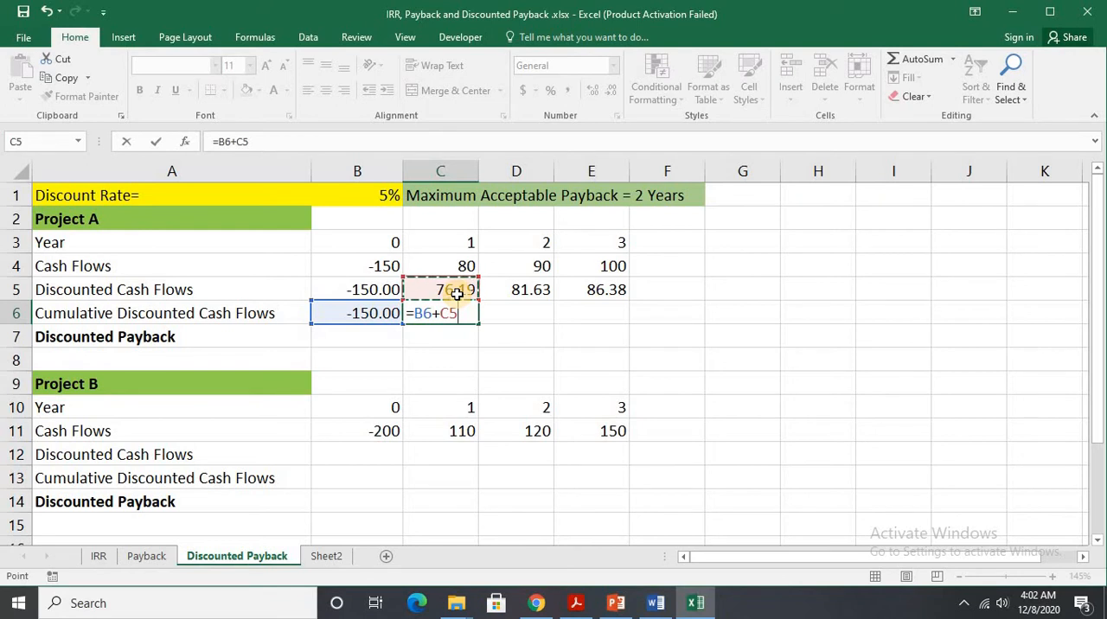
key("Return")
left_click(467, 314)
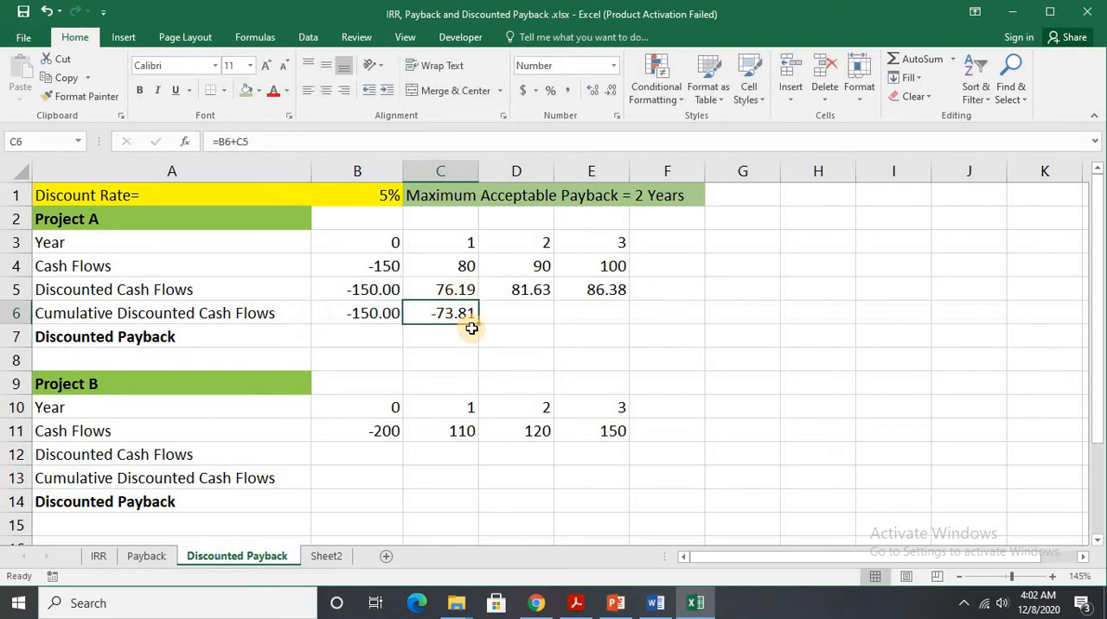
left_click_drag(477, 324, 611, 320)
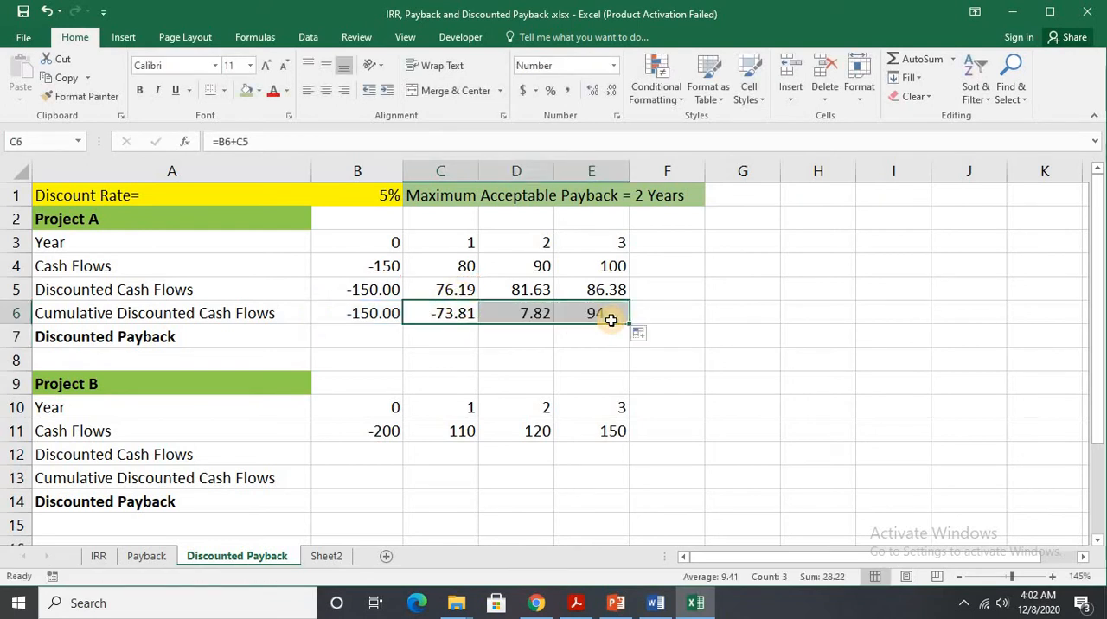
Calculate Project A's discounted payback period in B7 with the formula =1+(73.81/81.63).
left_click(361, 338)
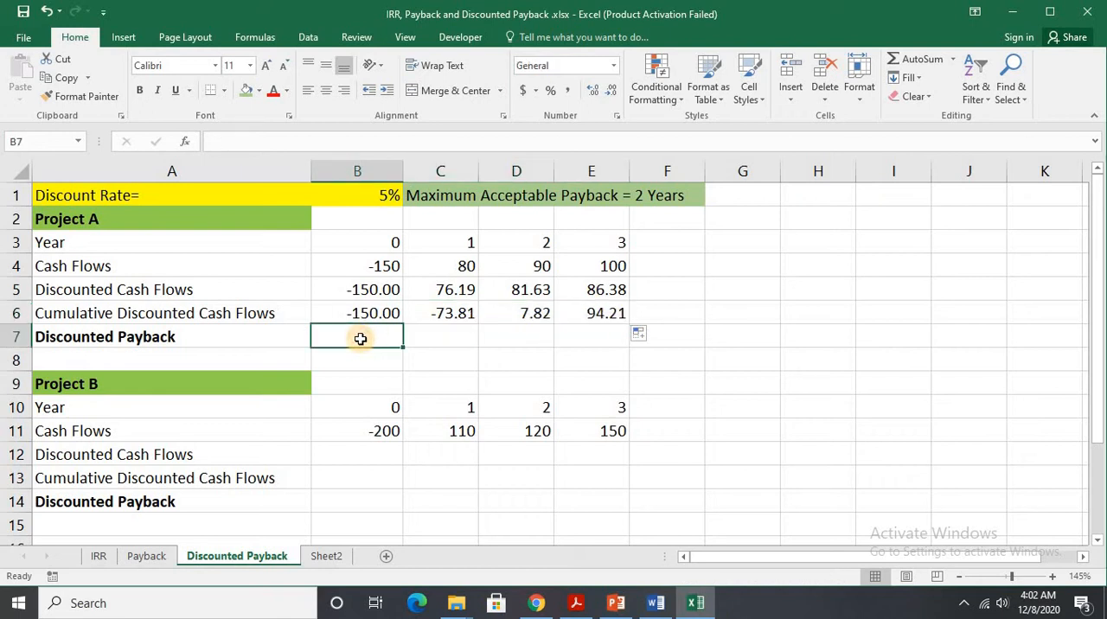
type("=")
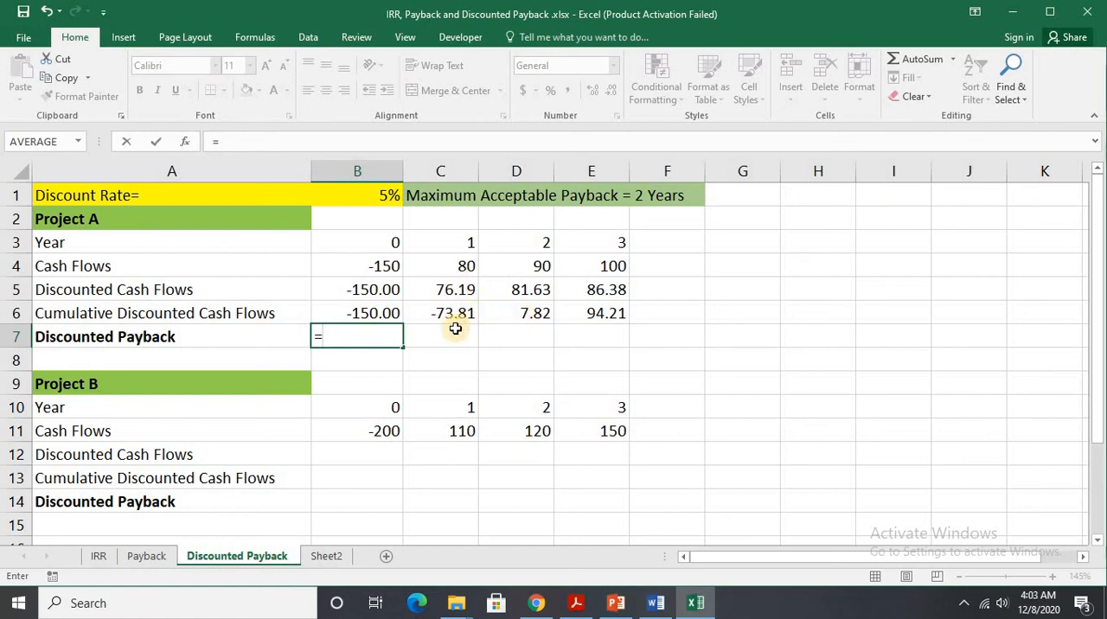
type("1+(")
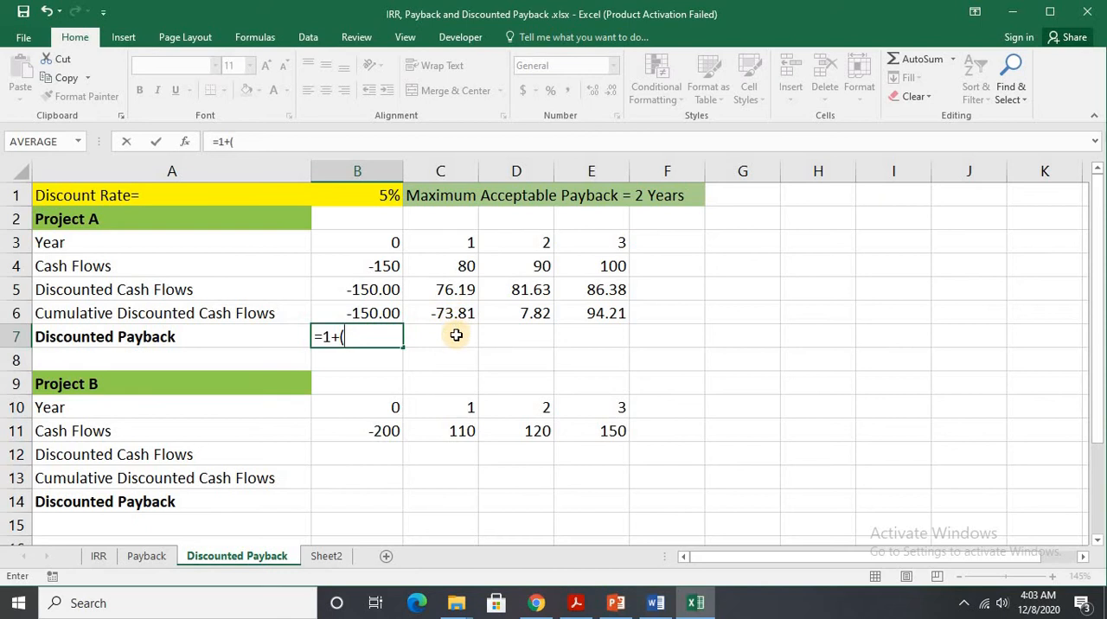
type("73.81/")
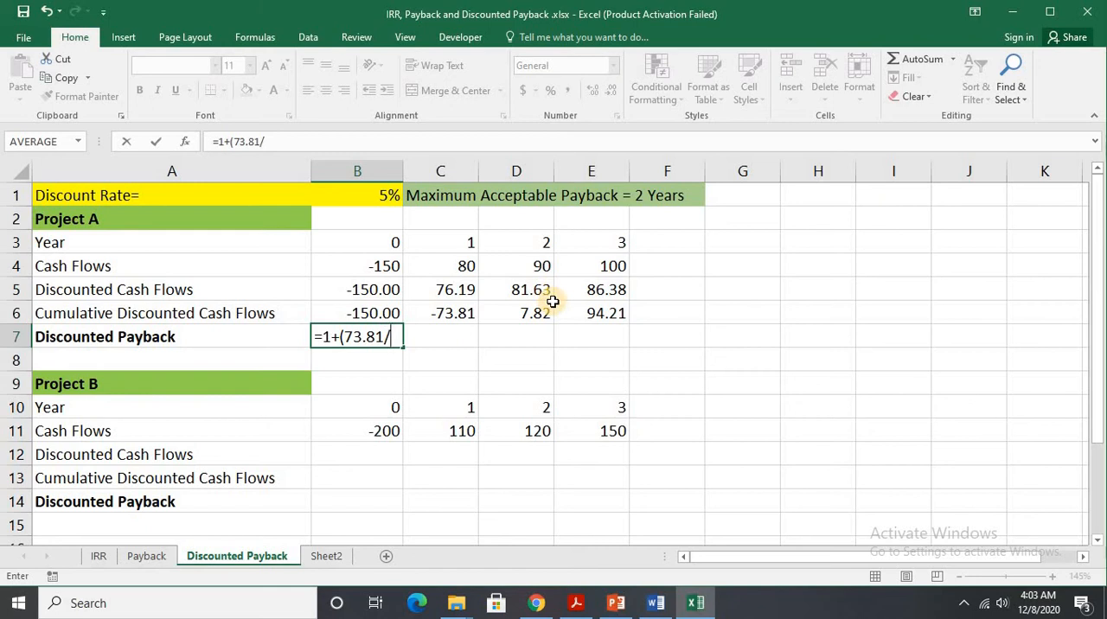
type("81.63")
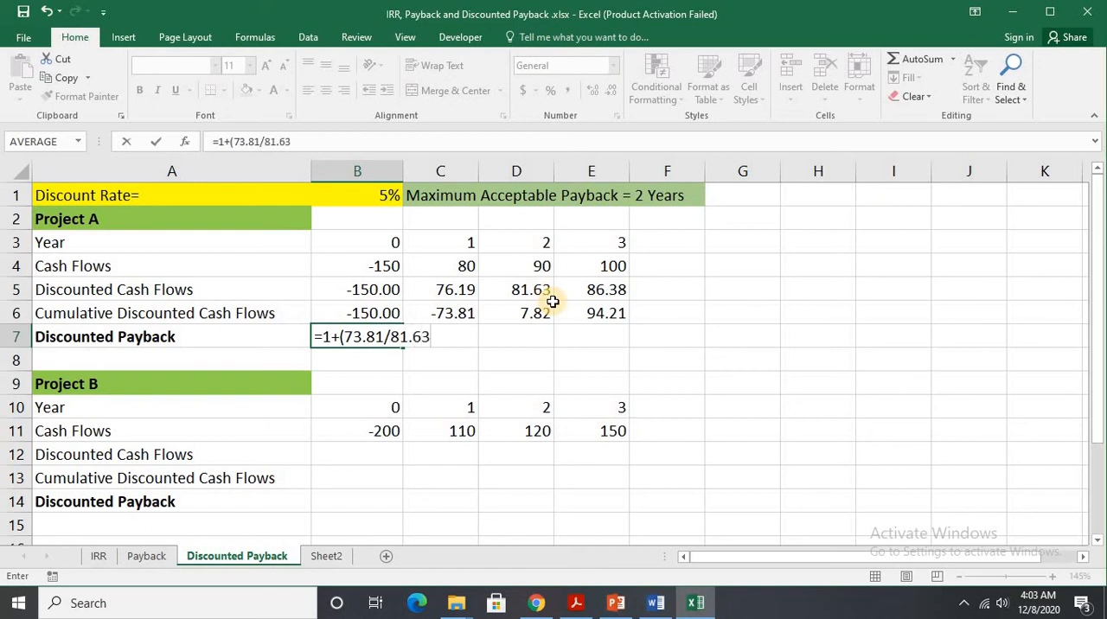
type(")")
key("Return")
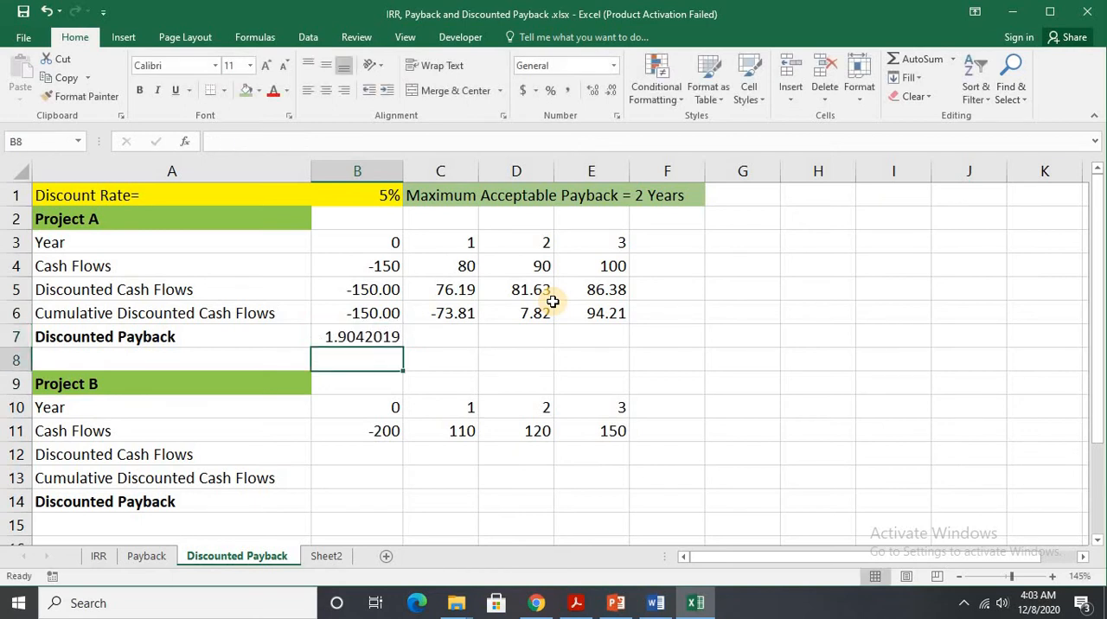
Format Project A's discounted payback in B7 to two decimal places.
left_click(381, 335)
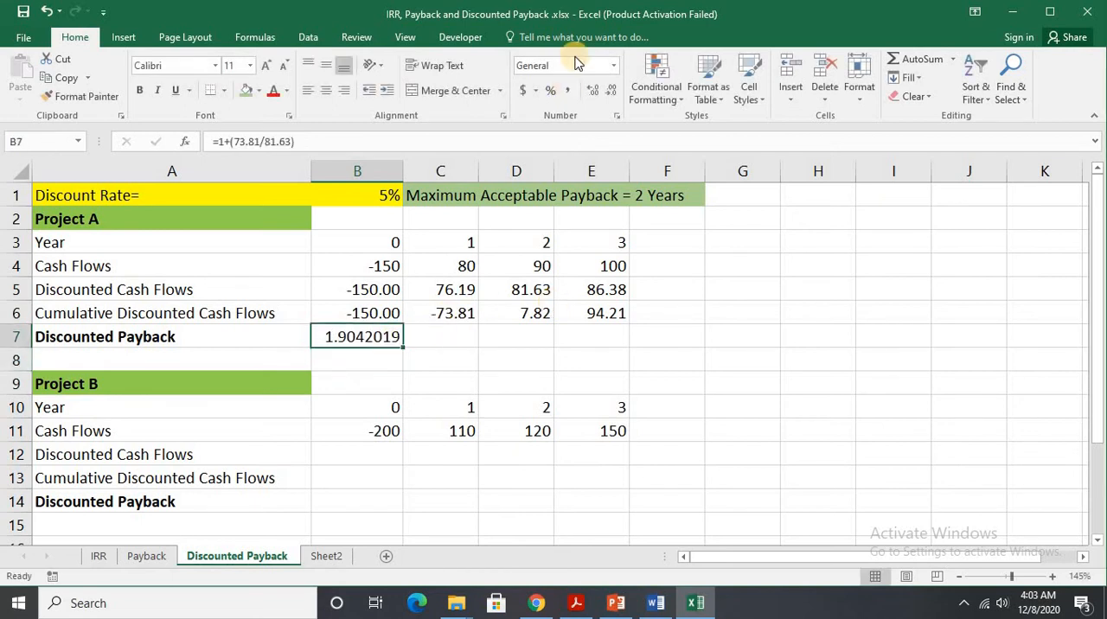
left_click(610, 93)
left_click(611, 94)
left_click(610, 93)
left_click(610, 94)
left_click(611, 93)
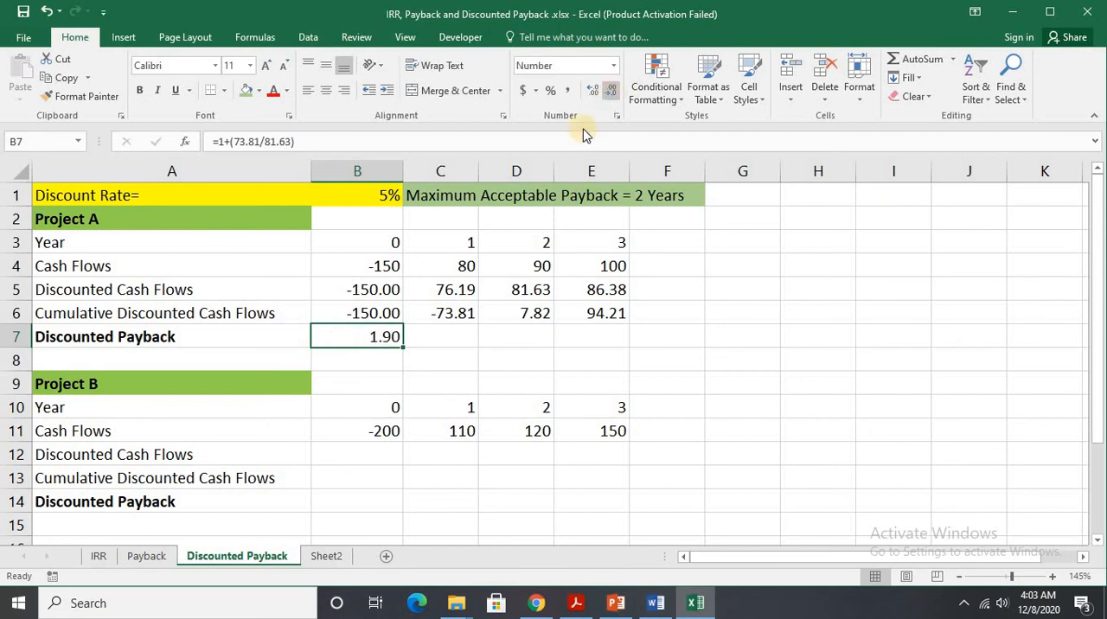
left_click(395, 373)
left_click(374, 346)
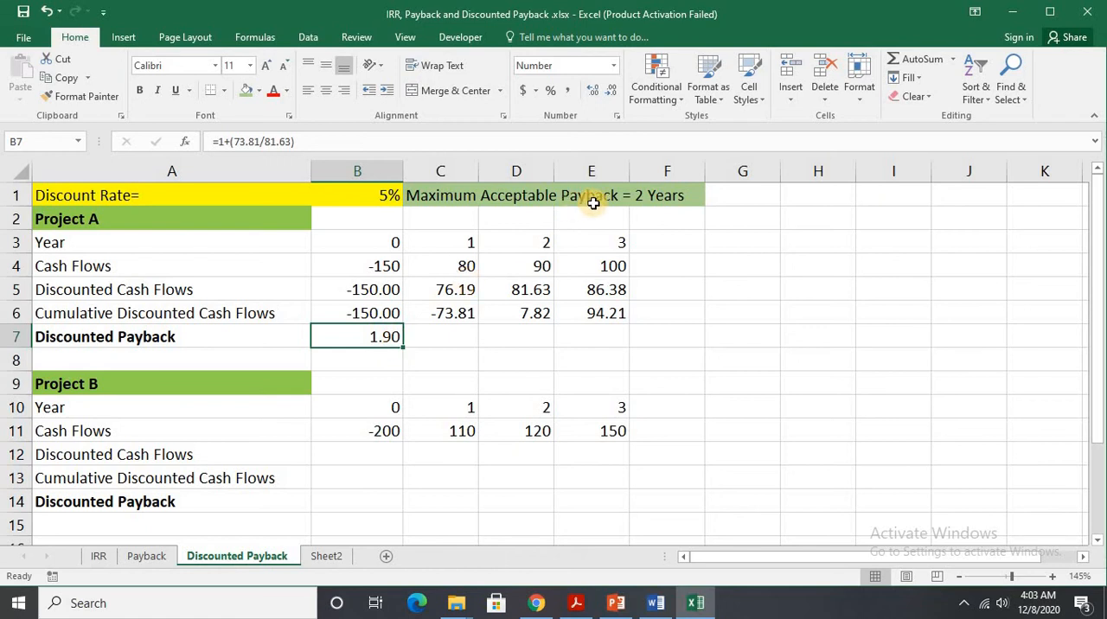
Calculate Project B's year 0 discounted cash flow in B12 with the formula =B11/(1.05)^B10.
left_click(355, 445)
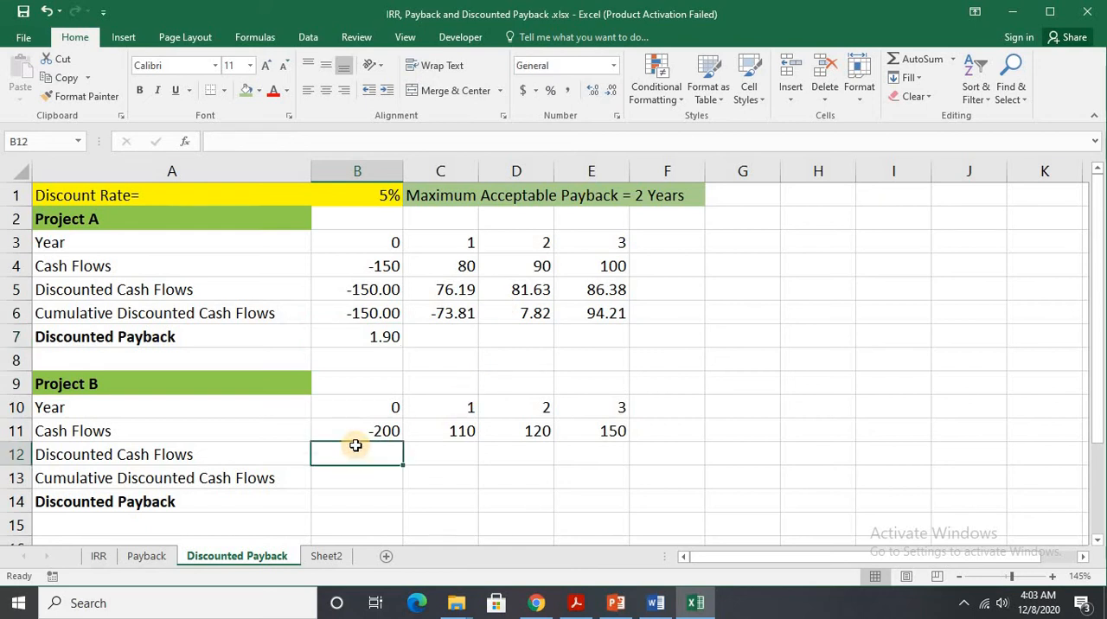
type("=")
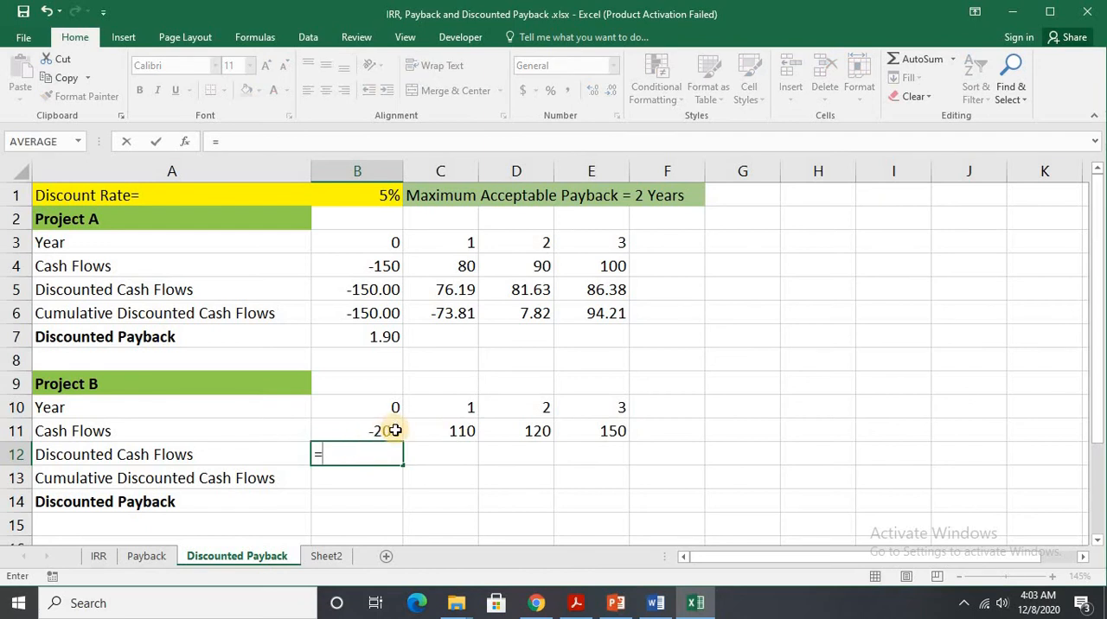
left_click(394, 431)
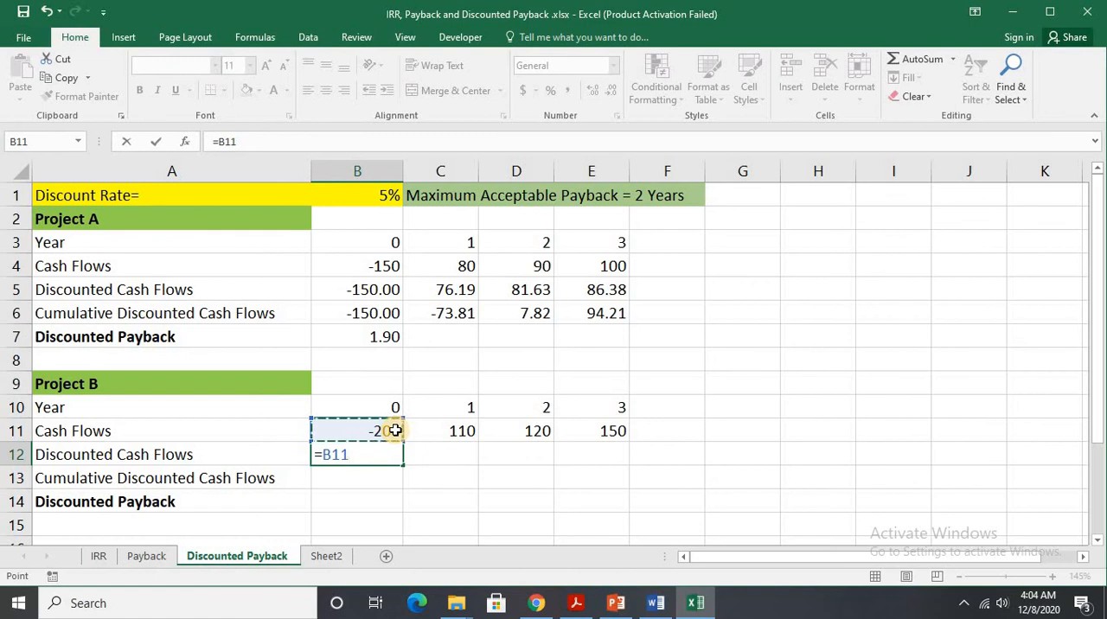
type("/(1.05")
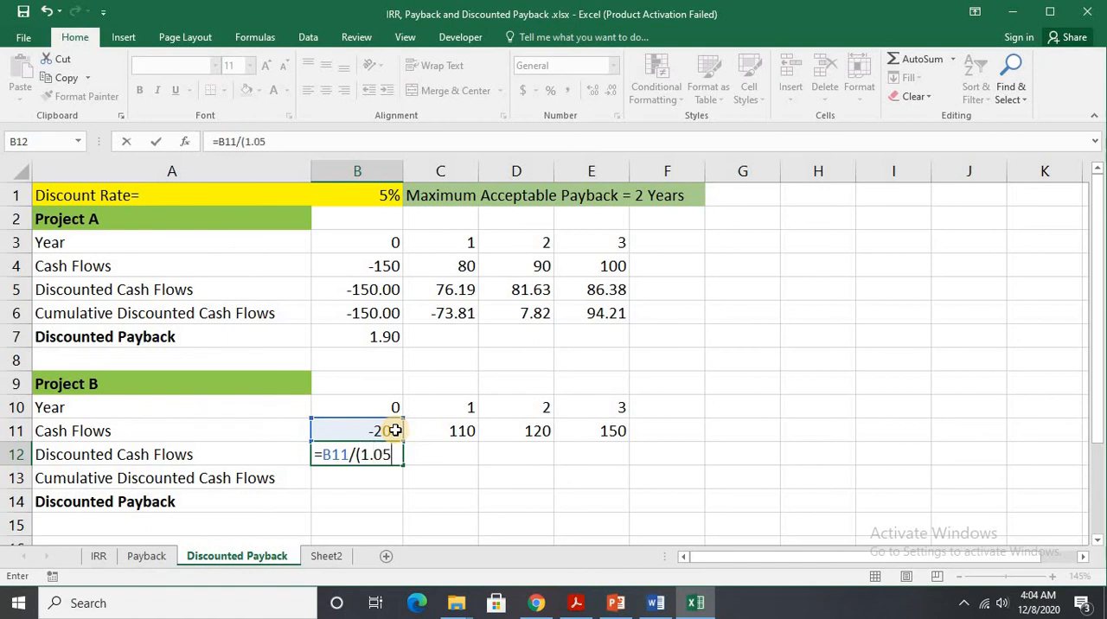
type(")^")
left_click(367, 403)
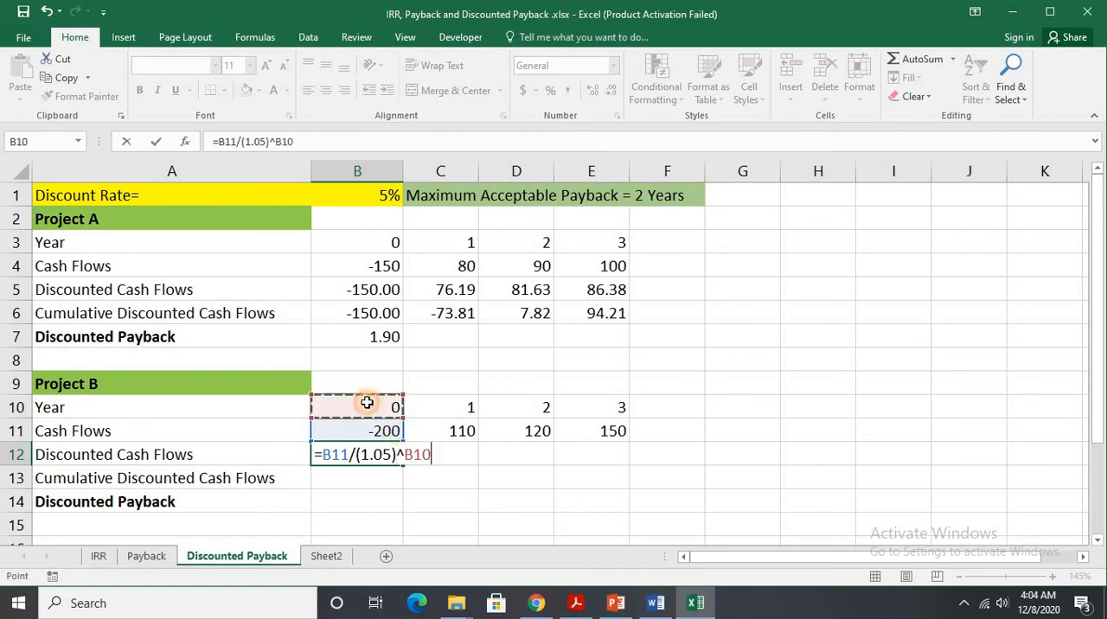
key("Return")
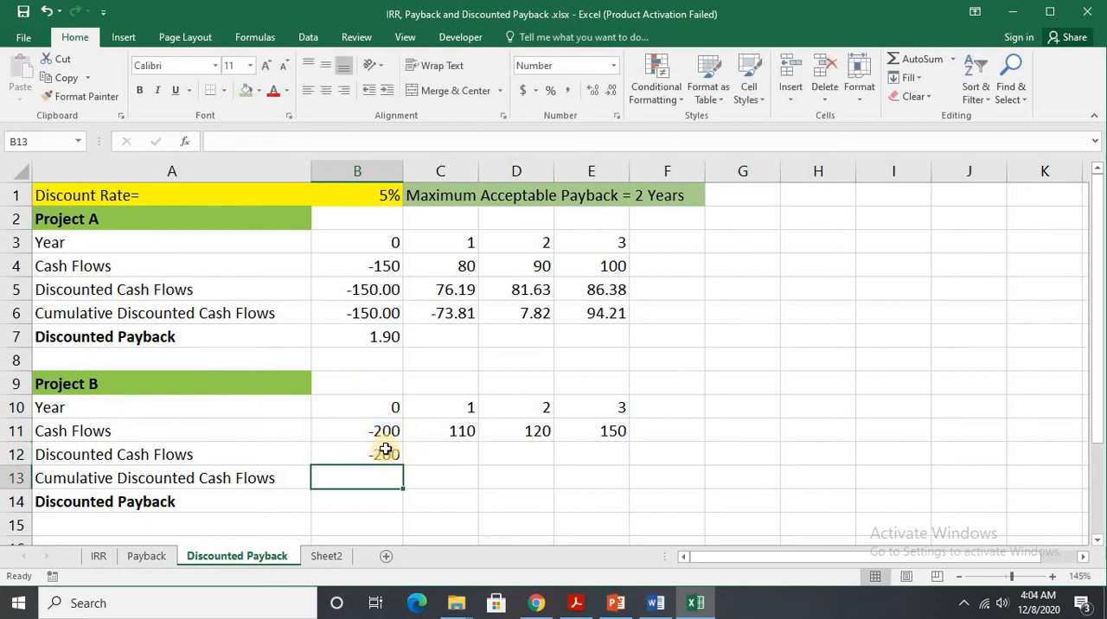
Extend Project B's discounted cash flow formula from B12 across to E12 and format the row to two decimal places.
left_click(403, 457)
left_click_drag(403, 457, 601, 457)
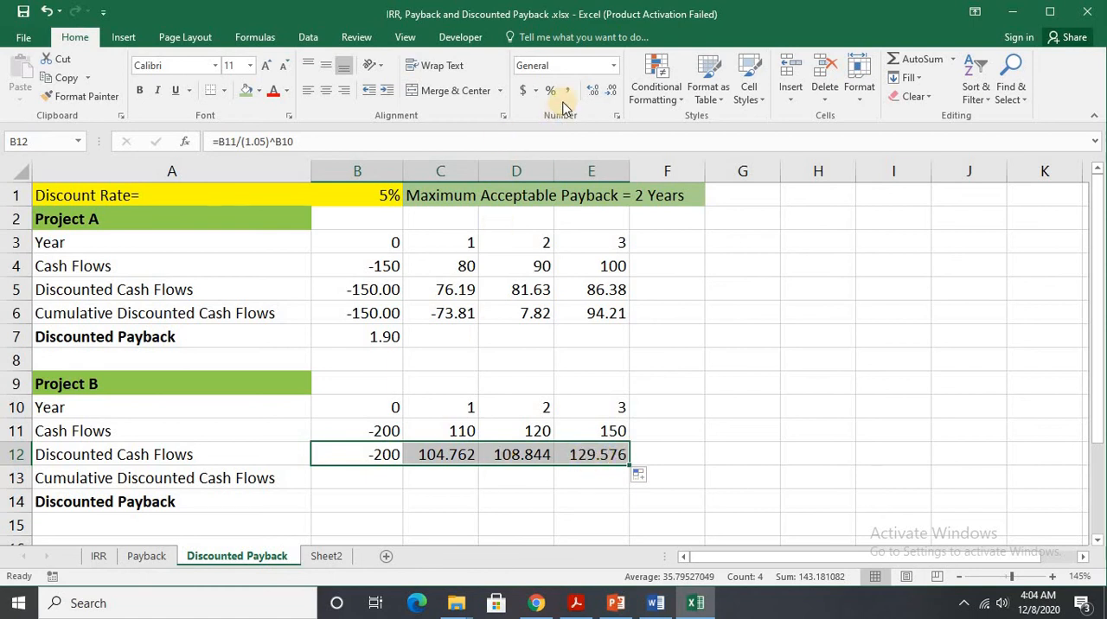
left_click(610, 95)
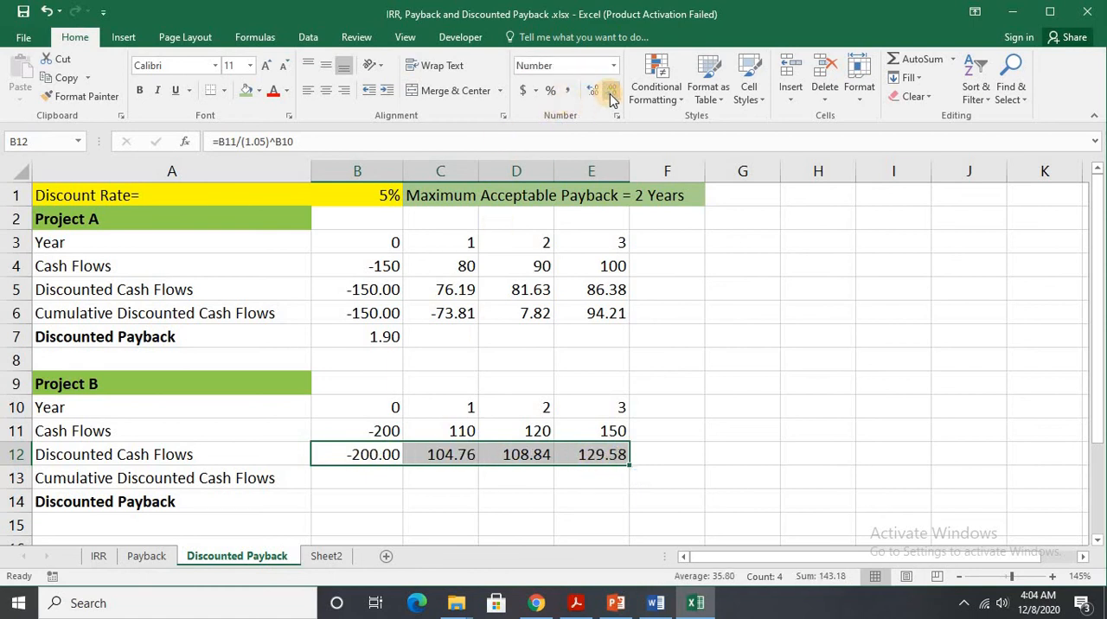
Fill Project B's year 0 cumulative discounted cash flow in B13 with =B12.
left_click(378, 489)
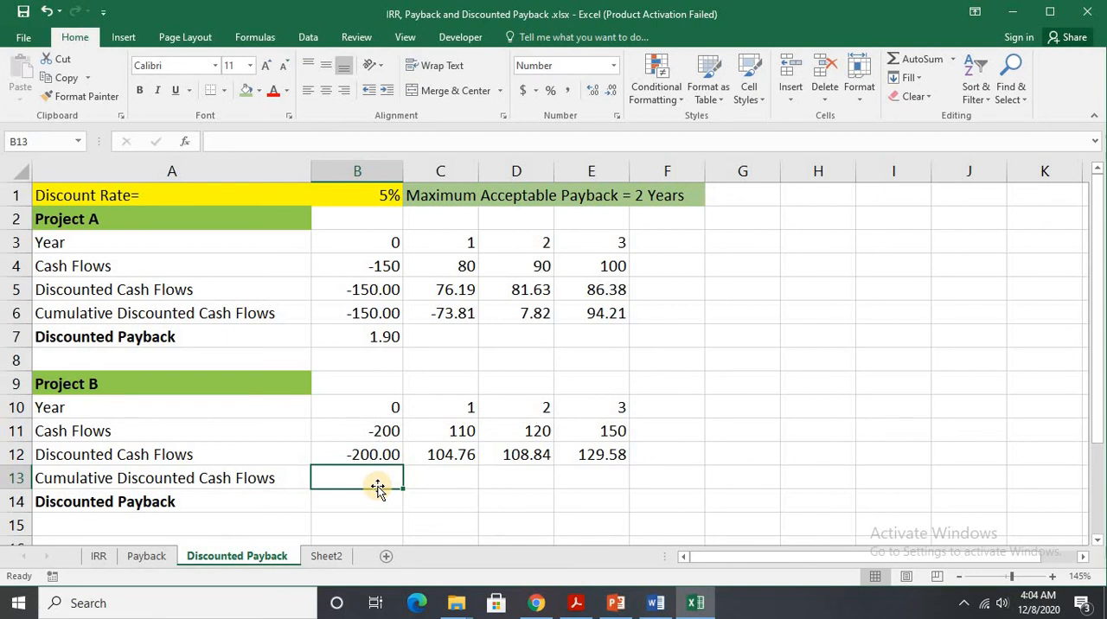
type("=")
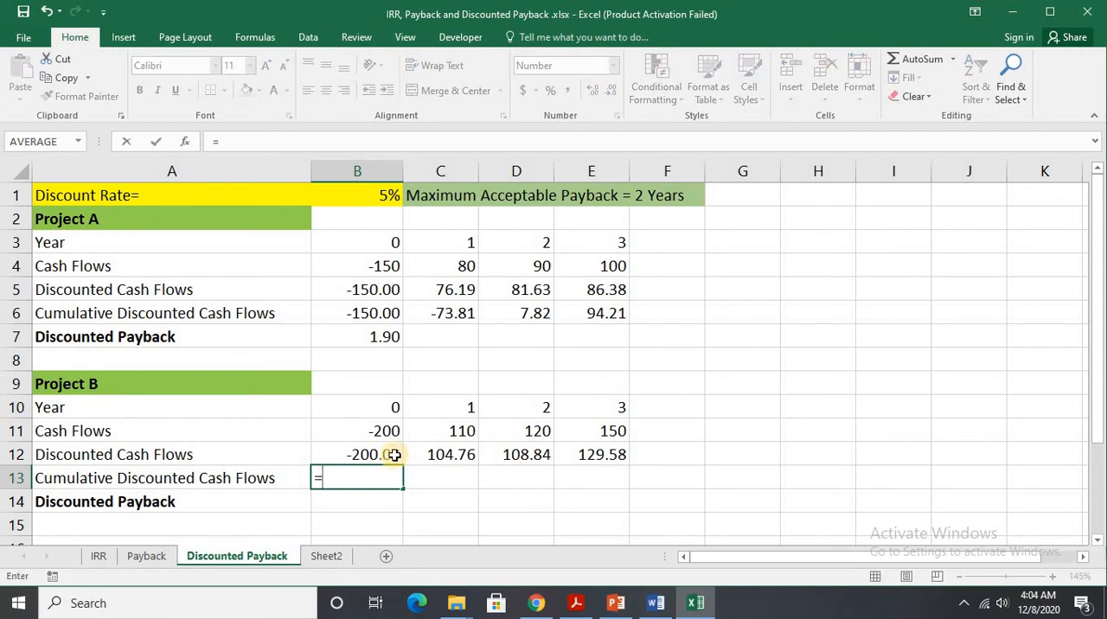
left_click(392, 456)
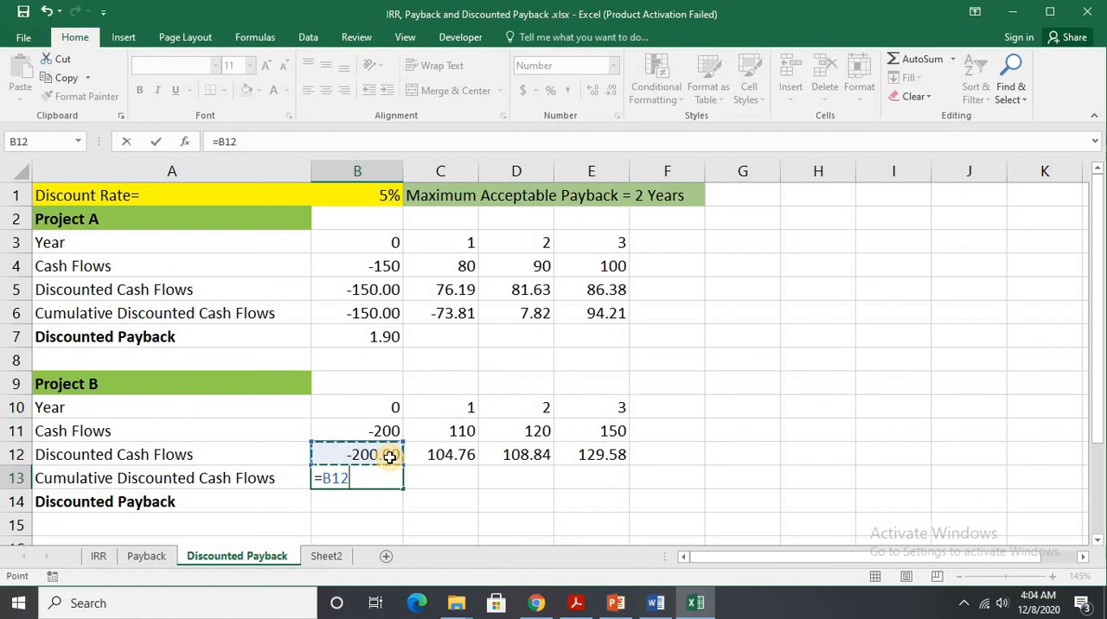
key("Return")
left_click(418, 474)
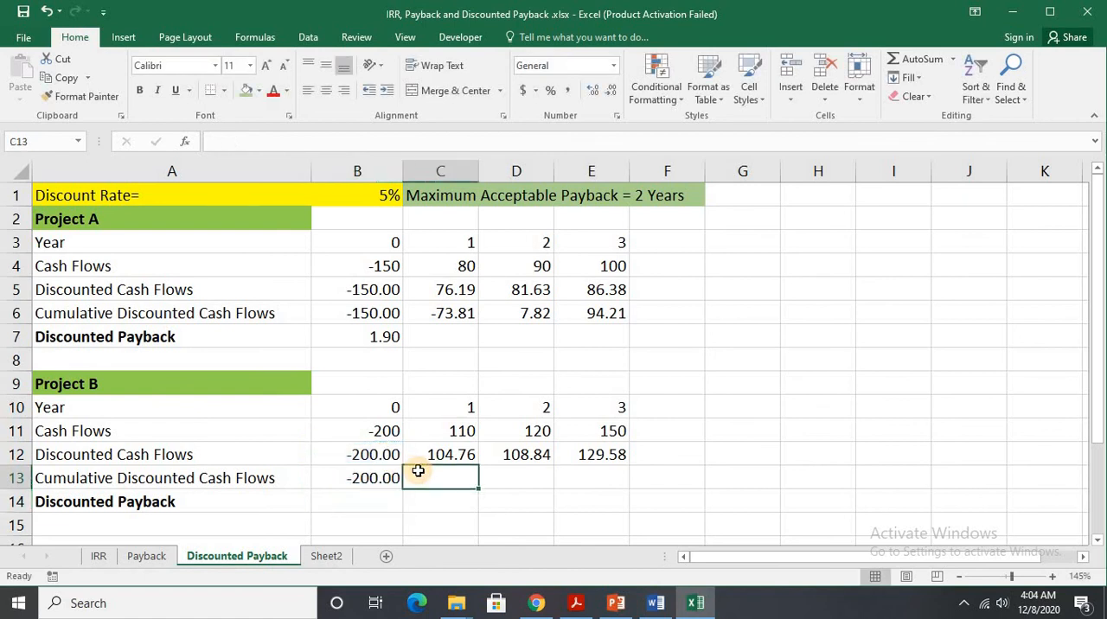
left_click(386, 477)
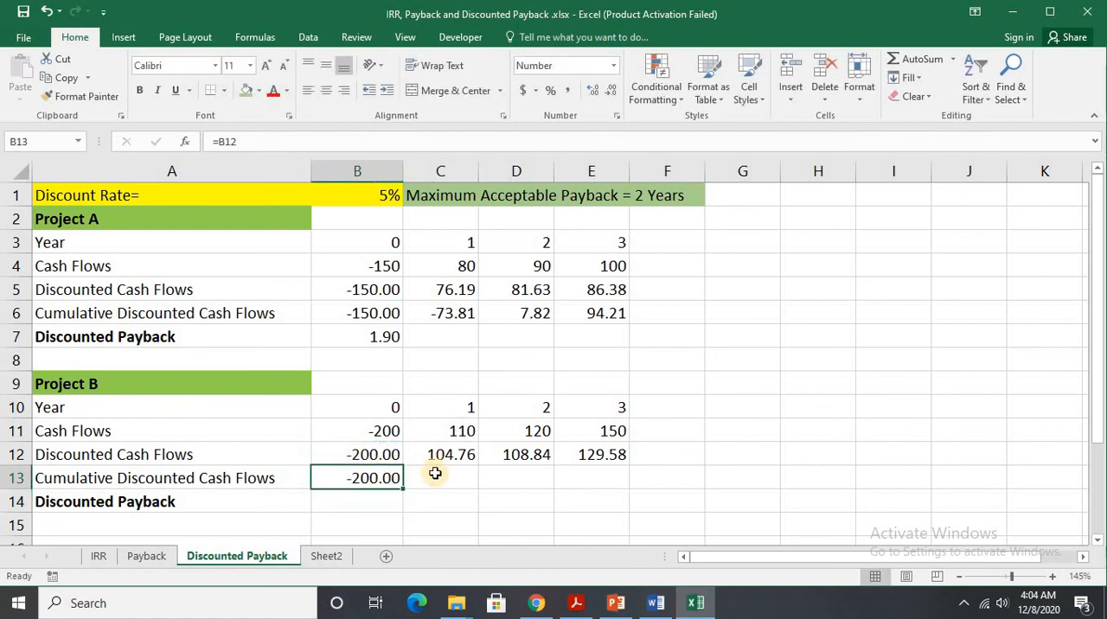
Calculate Project B's year 1 cumulative discounted cash flow in C13 with =B13+C12 and extend the formula across to E13.
left_click(435, 475)
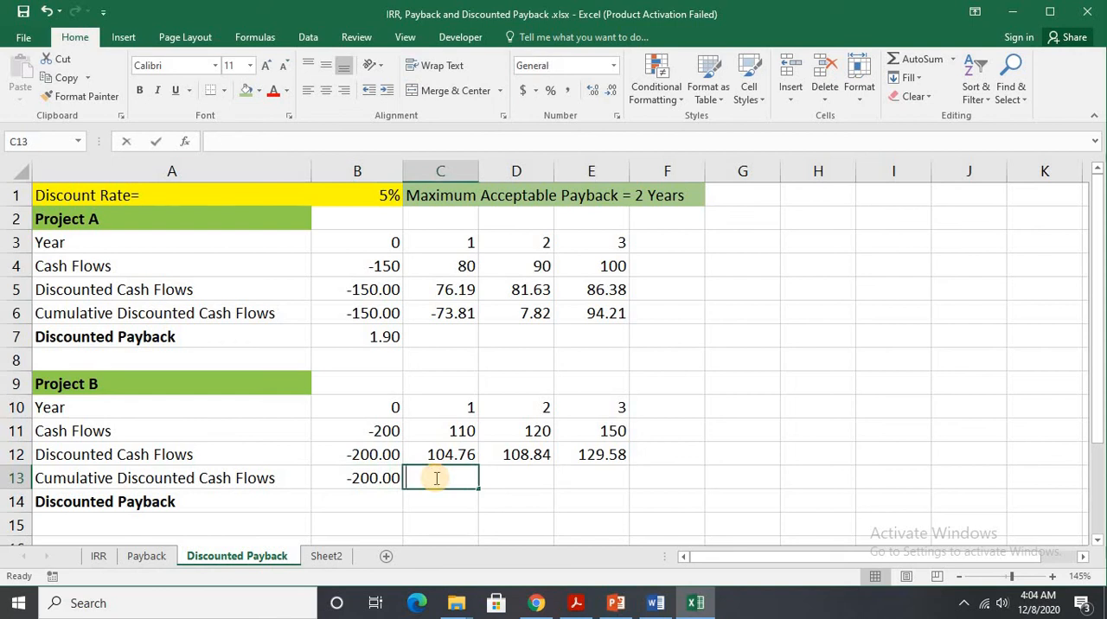
type("=")
left_click(389, 478)
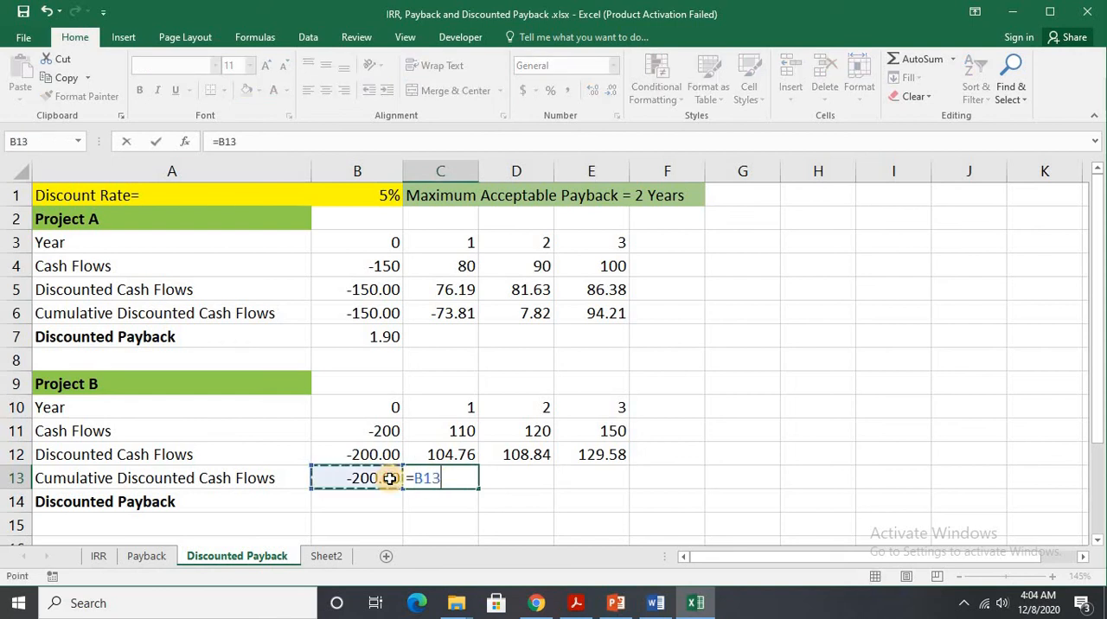
type("+")
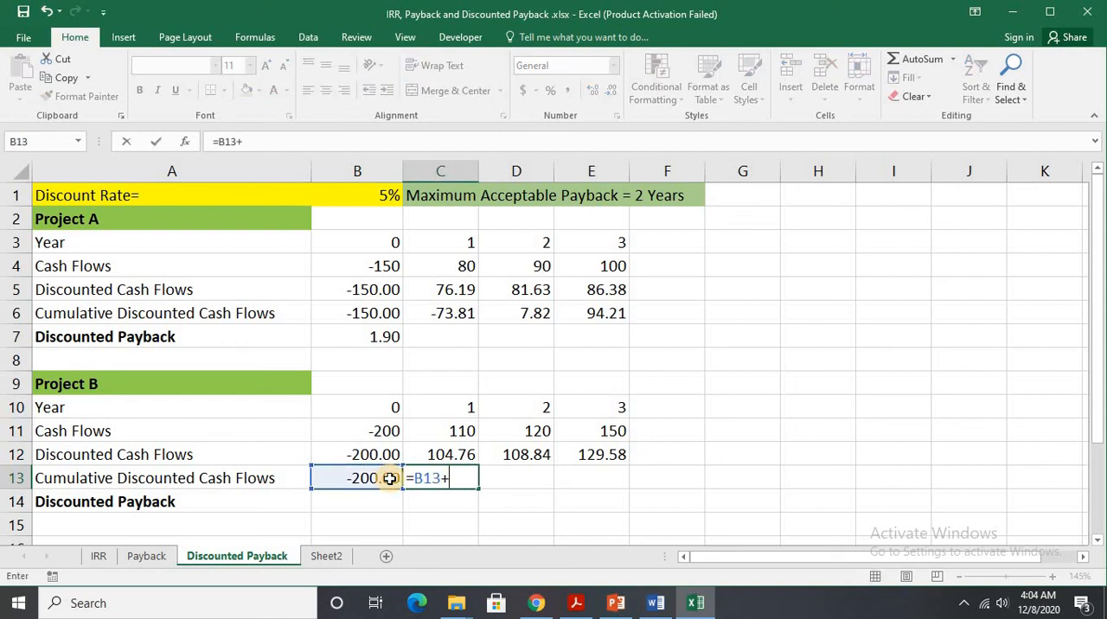
left_click(446, 457)
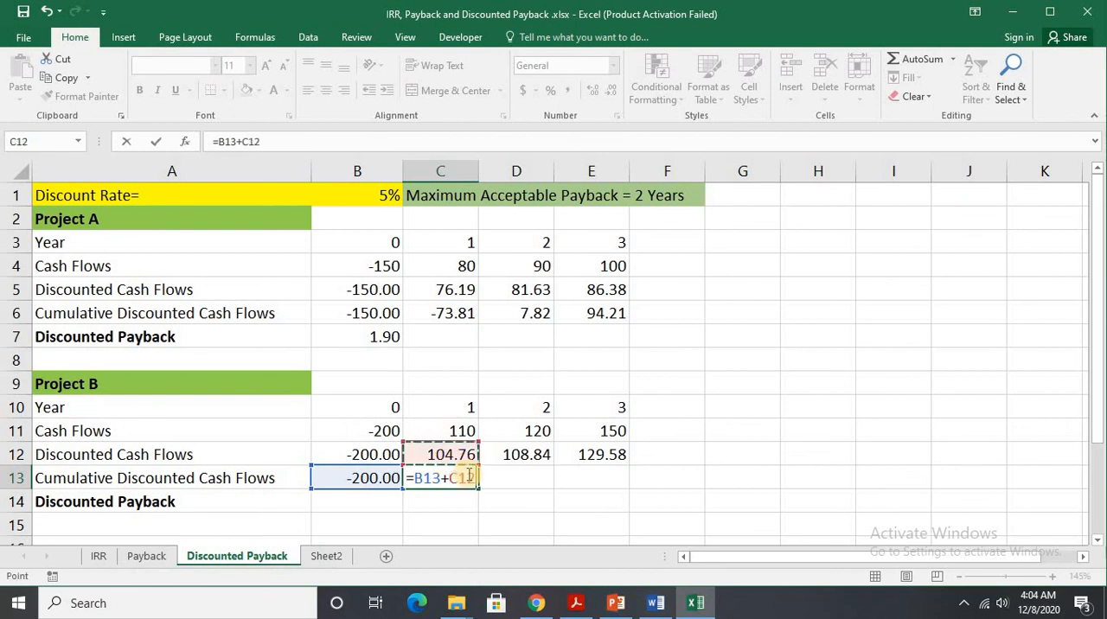
key("Return")
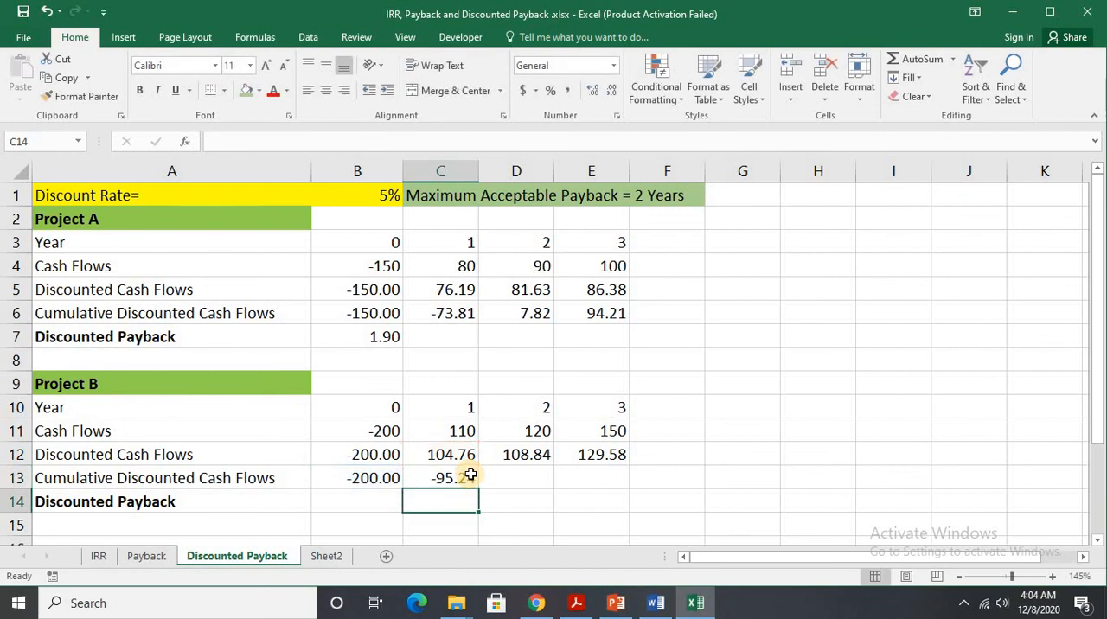
left_click(468, 475)
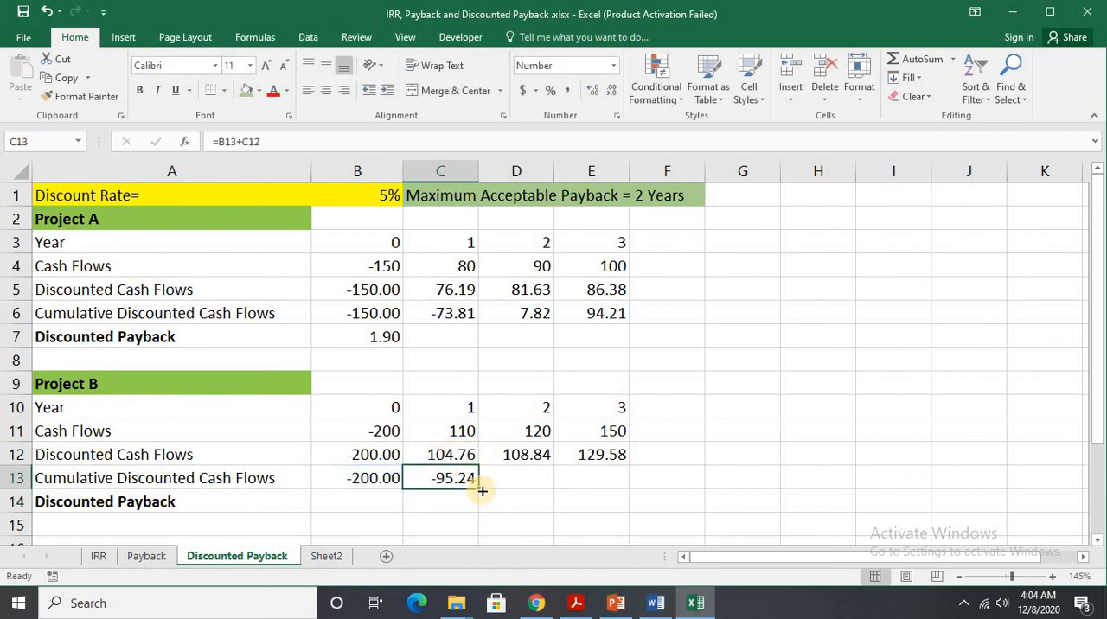
left_click_drag(482, 490, 590, 482)
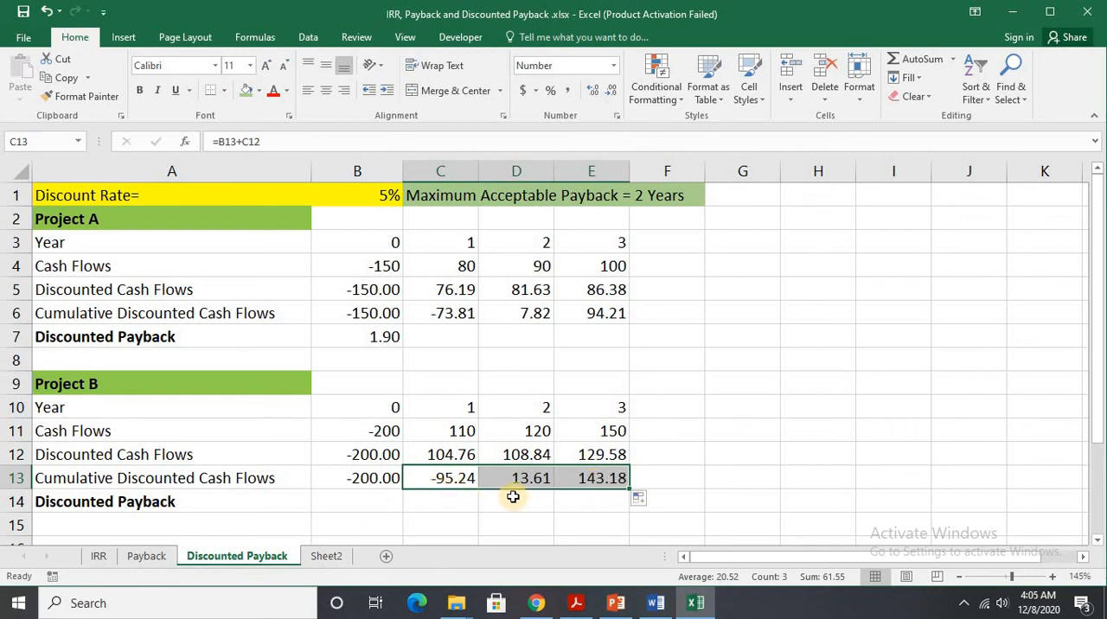
Calculate Project B's discounted payback period in B14 with the formula =1+(95.24/108.84).
left_click(353, 505)
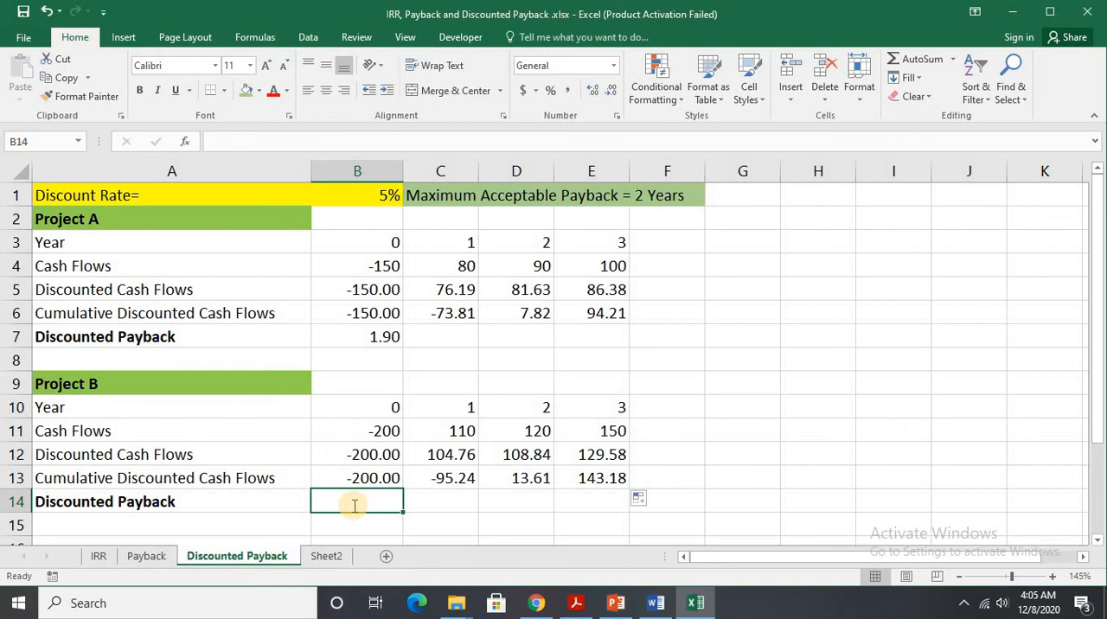
type("=")
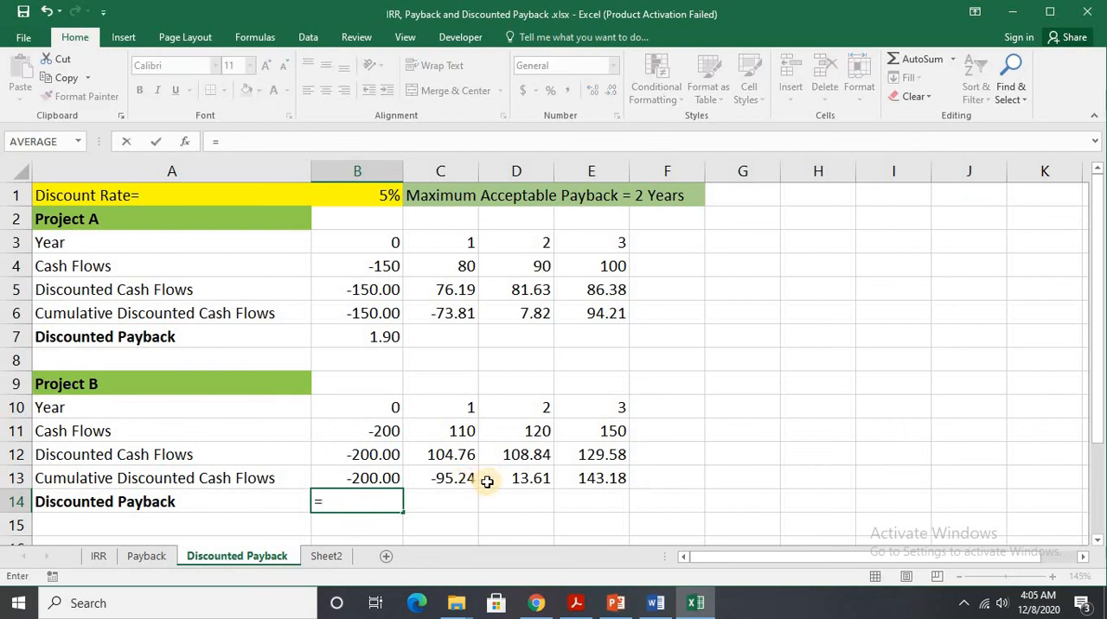
type("1+(")
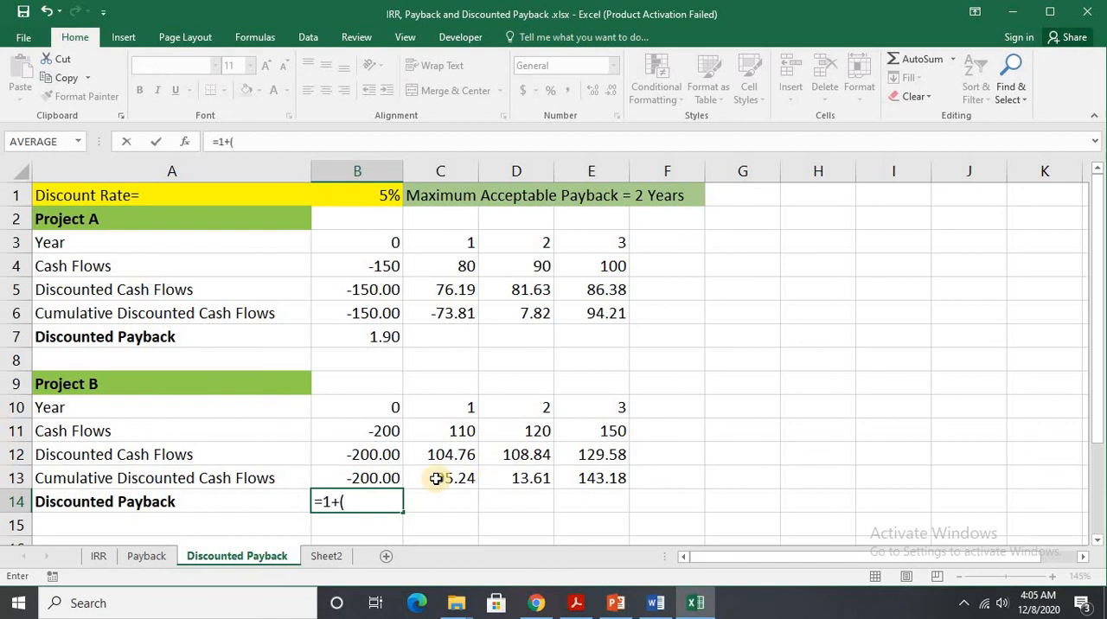
left_click(446, 487)
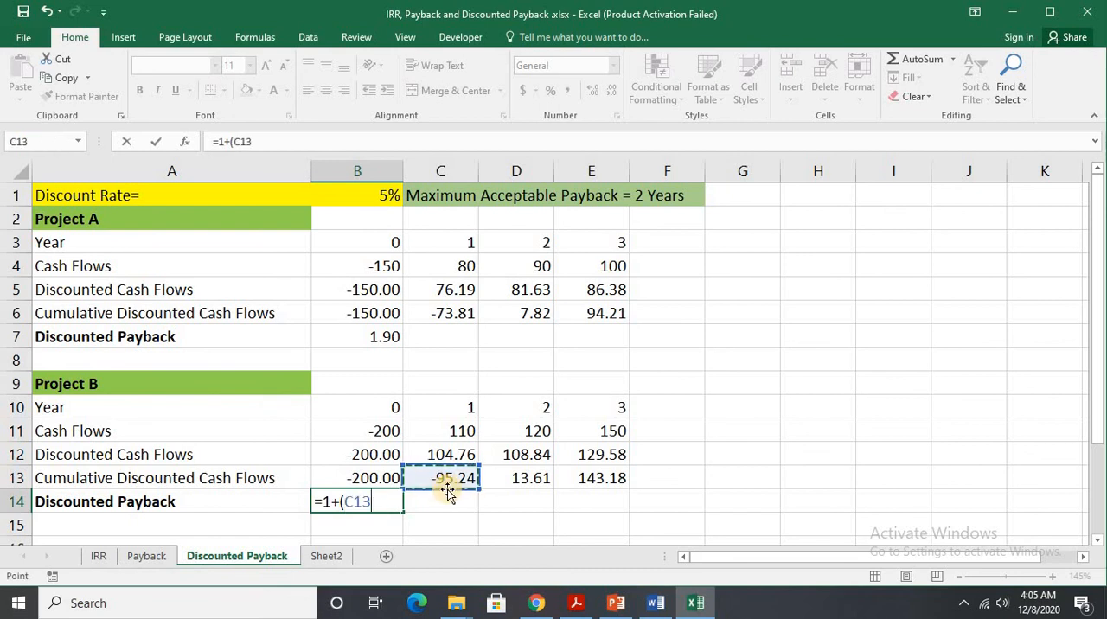
key("BackSpace")
key("BackSpace")
key("BackSpace")
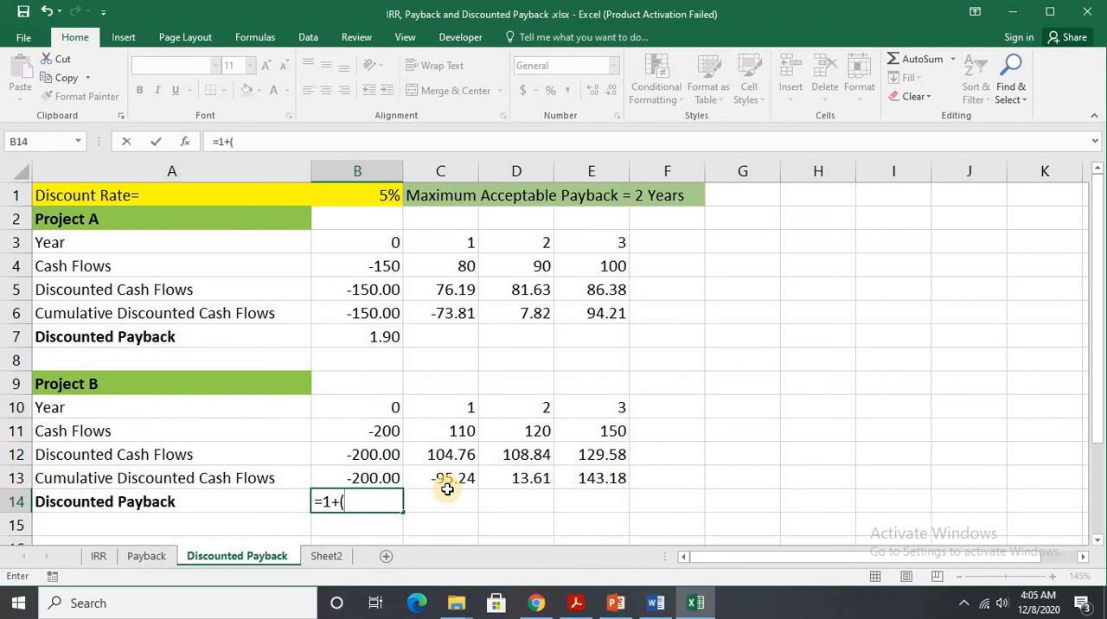
type("95.24/")
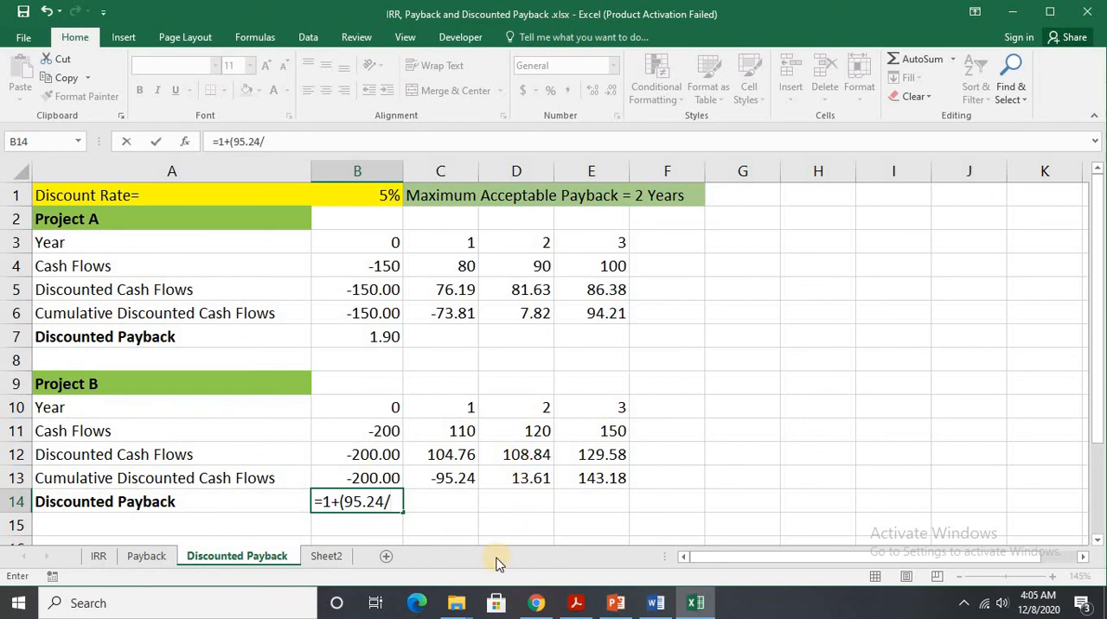
type("108.84")
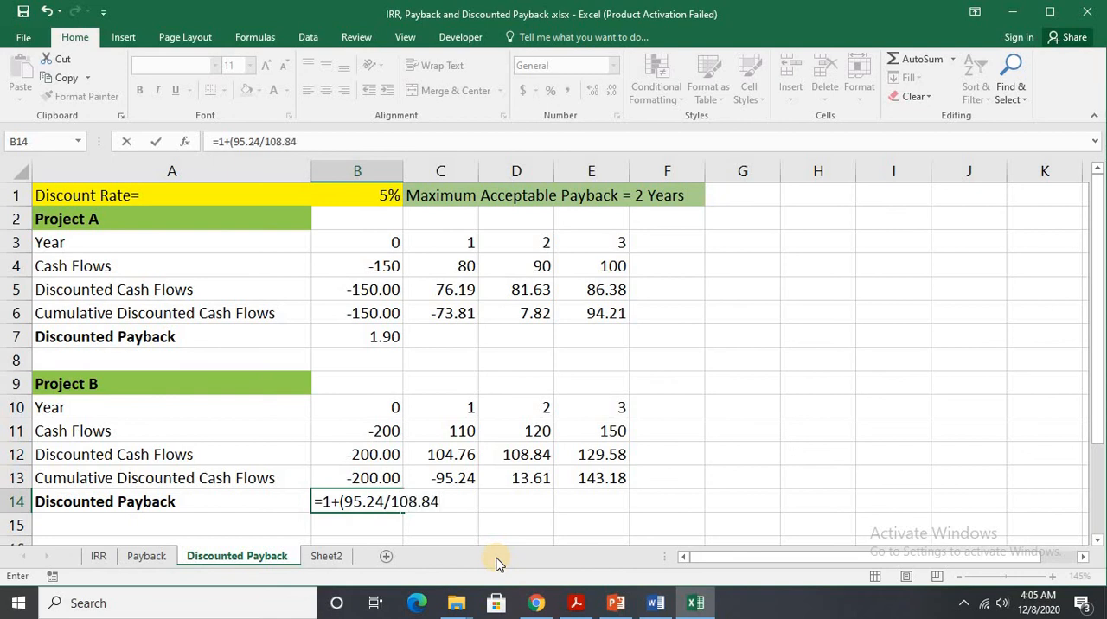
type(")")
key("Return")
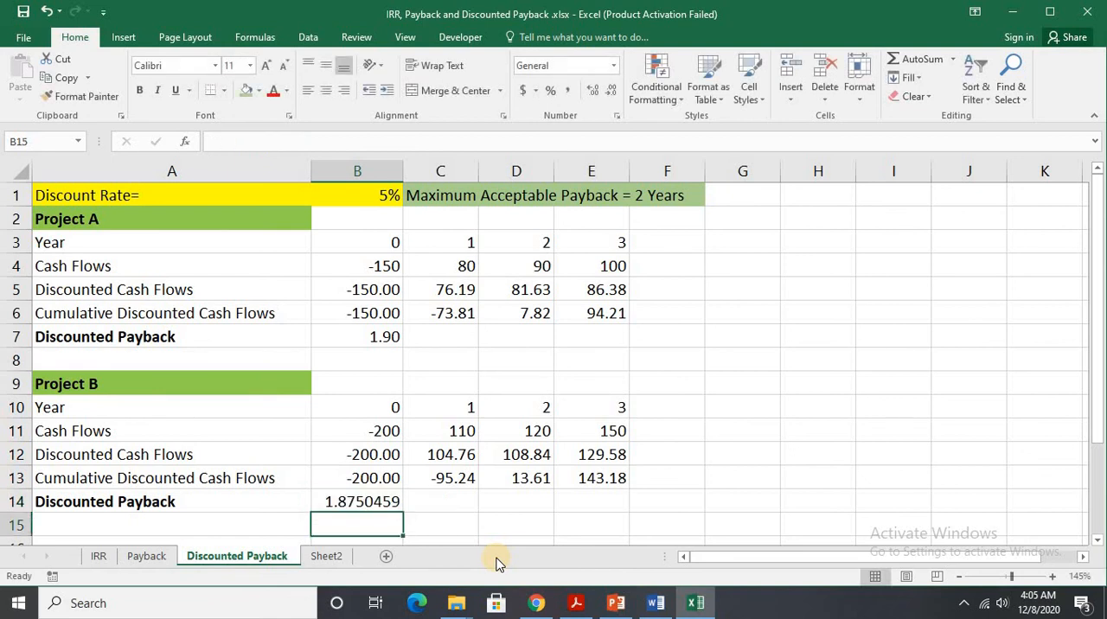
Format Project B's discounted payback in B14 to two decimal places.
left_click(383, 506)
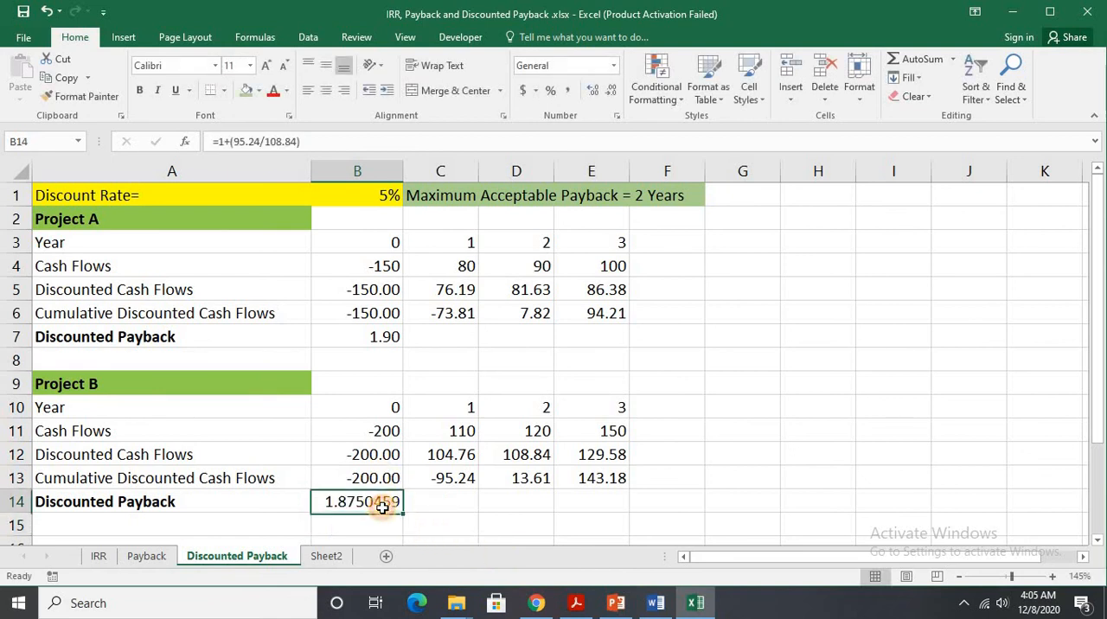
left_click(611, 90)
left_click(612, 90)
left_click(611, 90)
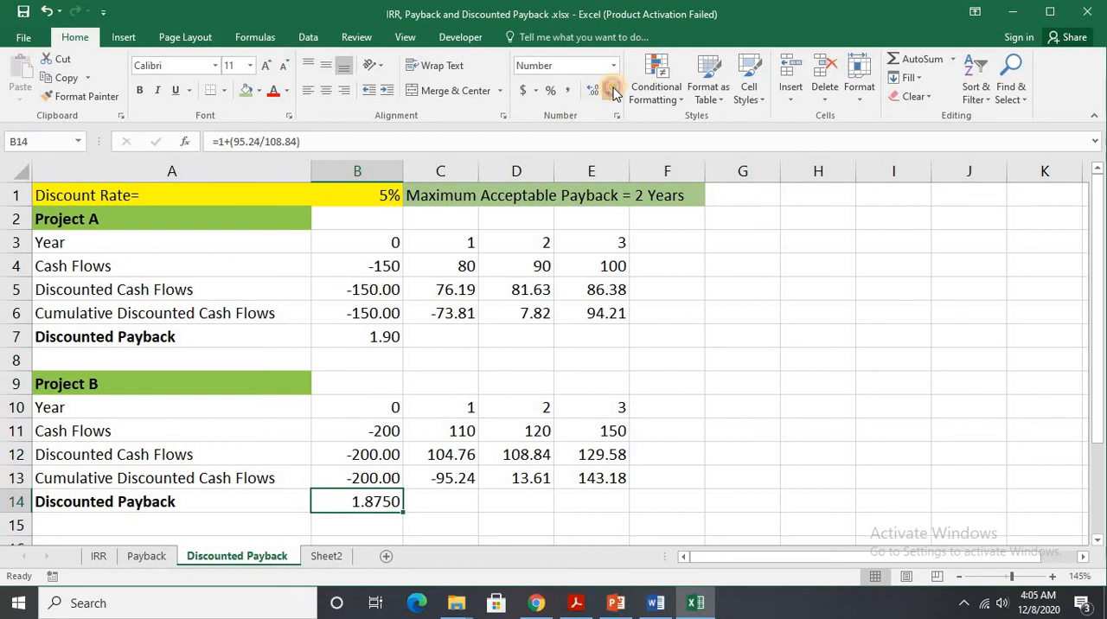
left_click(612, 90)
left_click(611, 90)
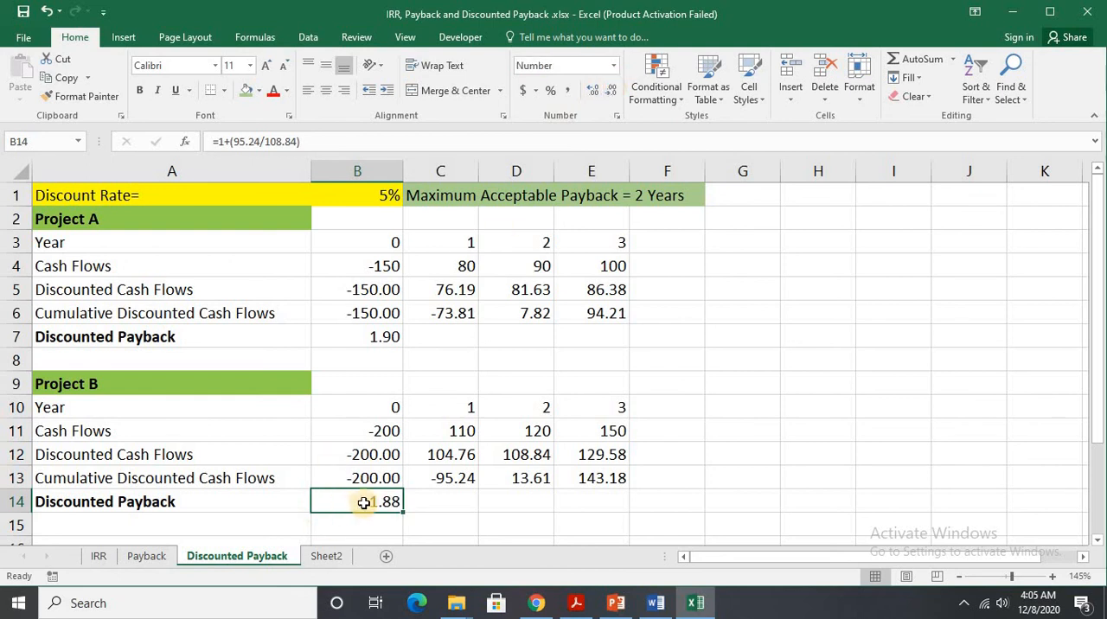